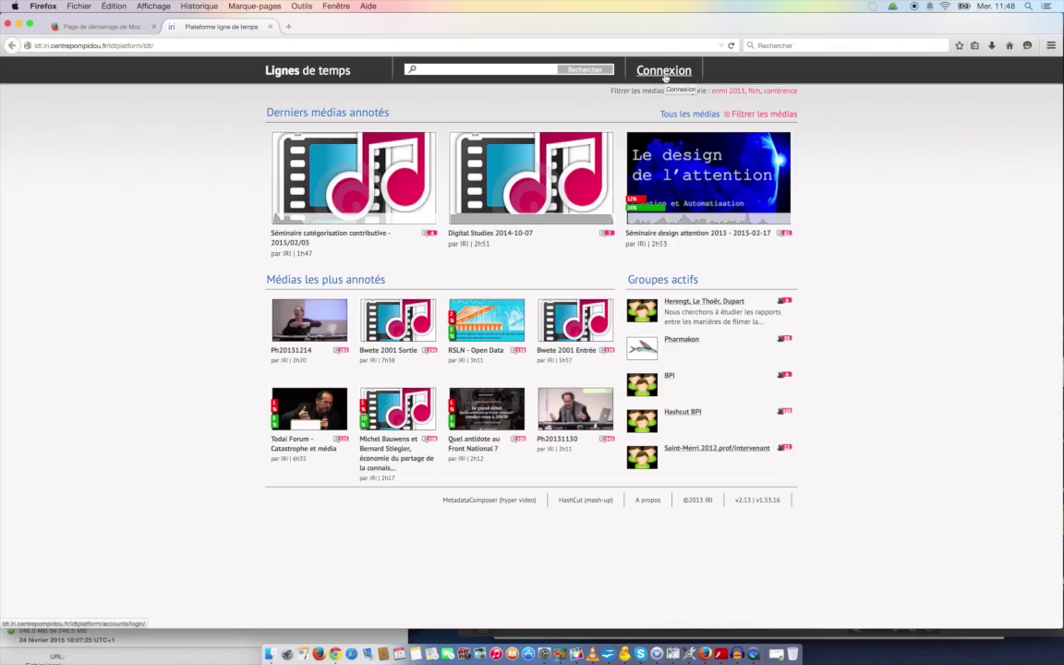
Back out of the Lignes de temps sign-in page and open the HashCut (mash-up) home page
{"action": "left_click", "coordinate": [663, 77]}
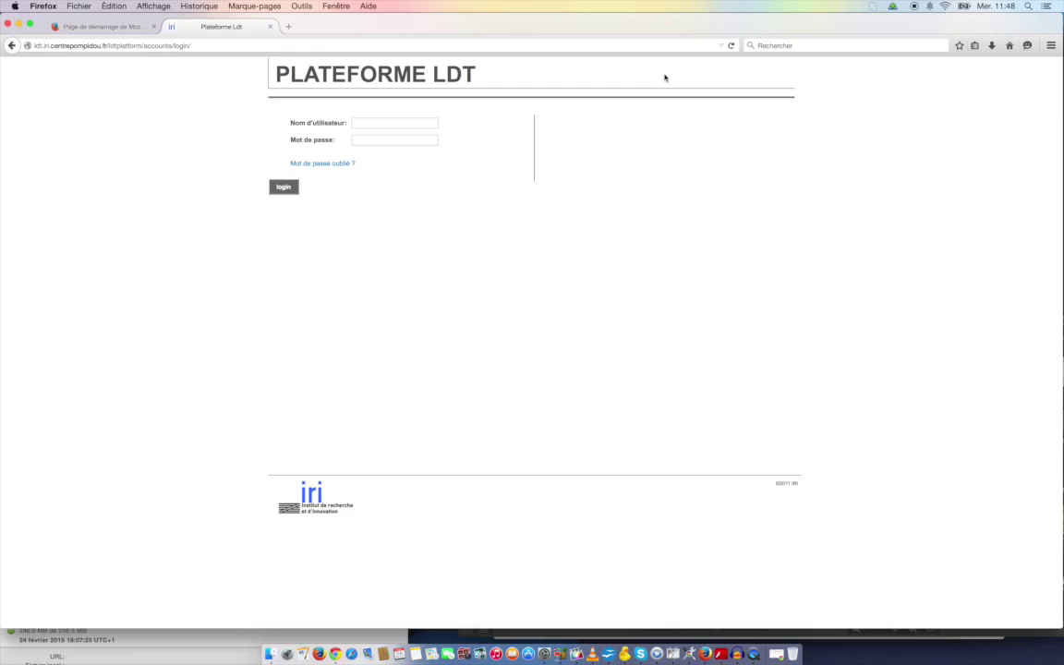
{"action": "left_click", "coordinate": [430, 124]}
{"action": "left_click", "coordinate": [11, 47]}
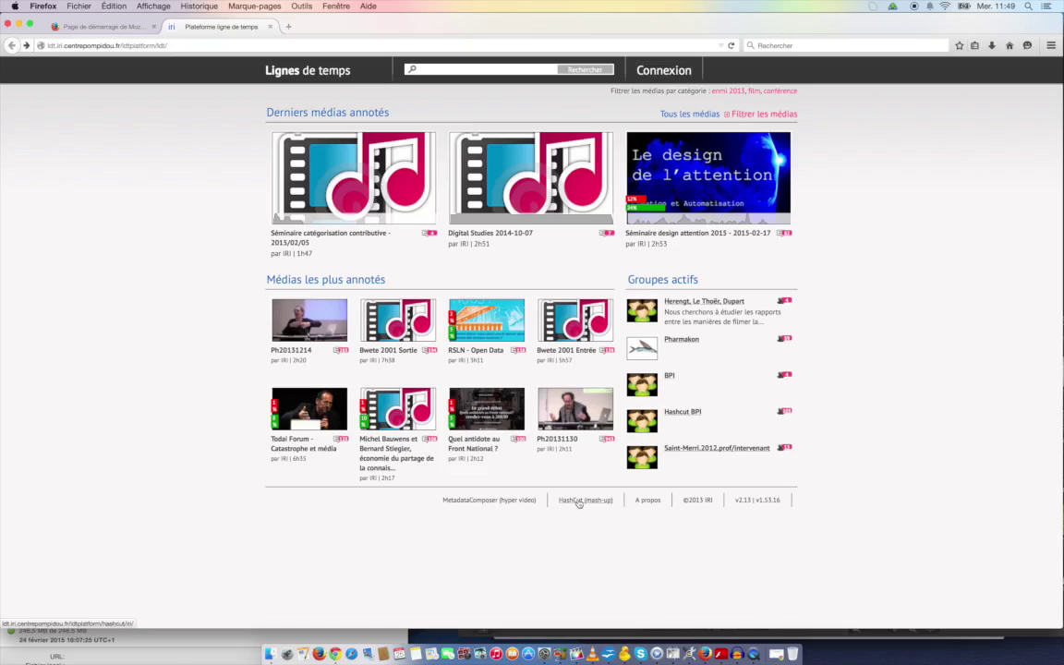
{"action": "left_click", "coordinate": [579, 500]}
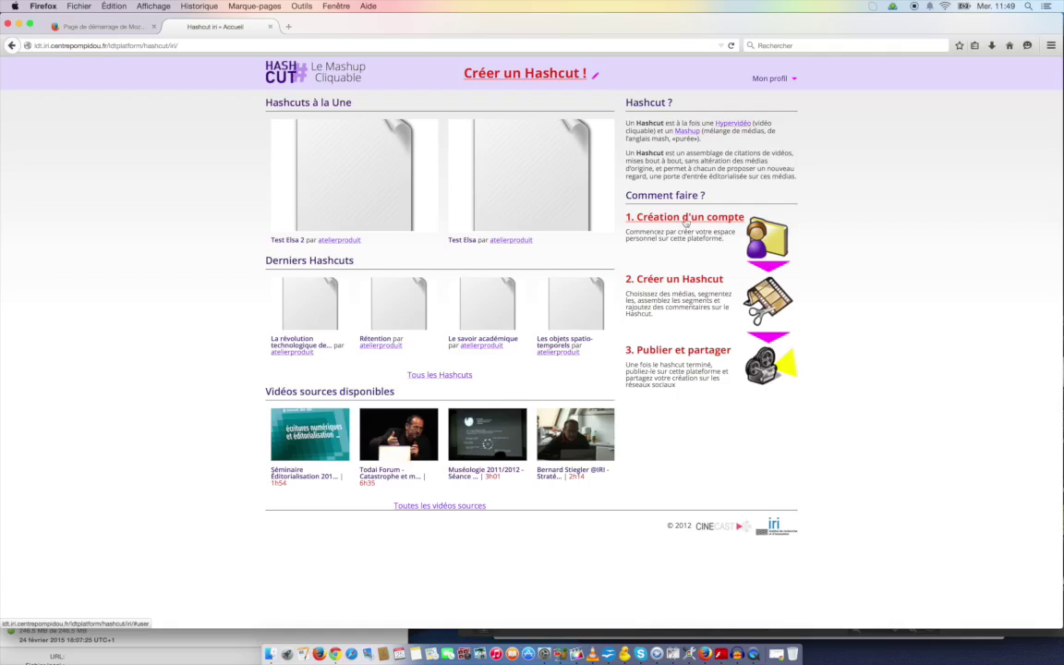
Create a HashCut account with a pseudonym and password, then return to the Firefox start-page tab
{"action": "left_click", "coordinate": [685, 221]}
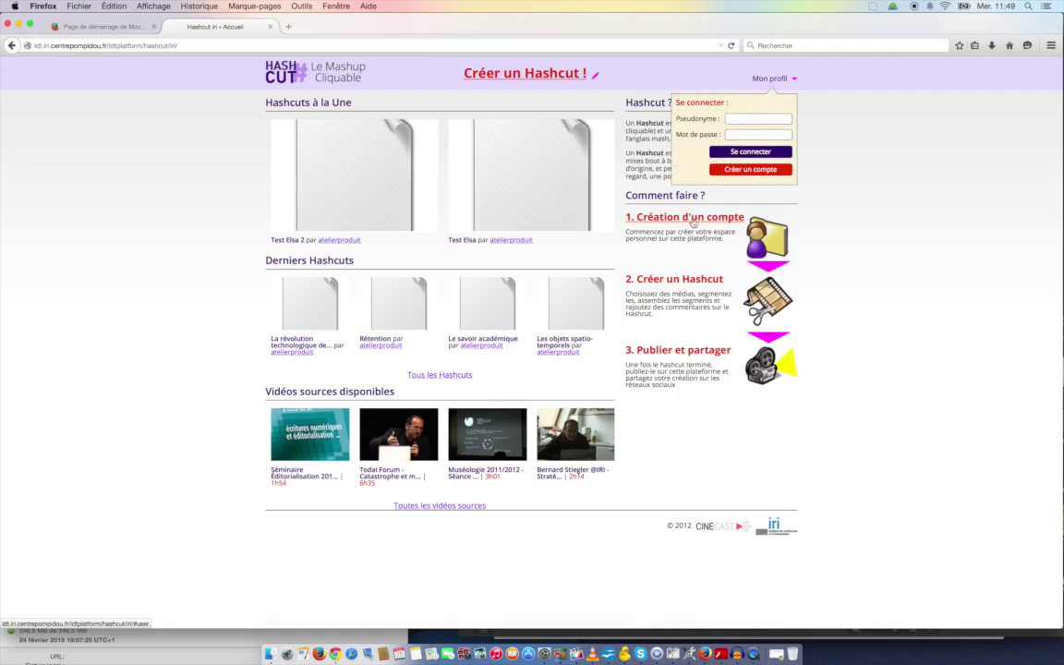
{"action": "left_click", "coordinate": [738, 170]}
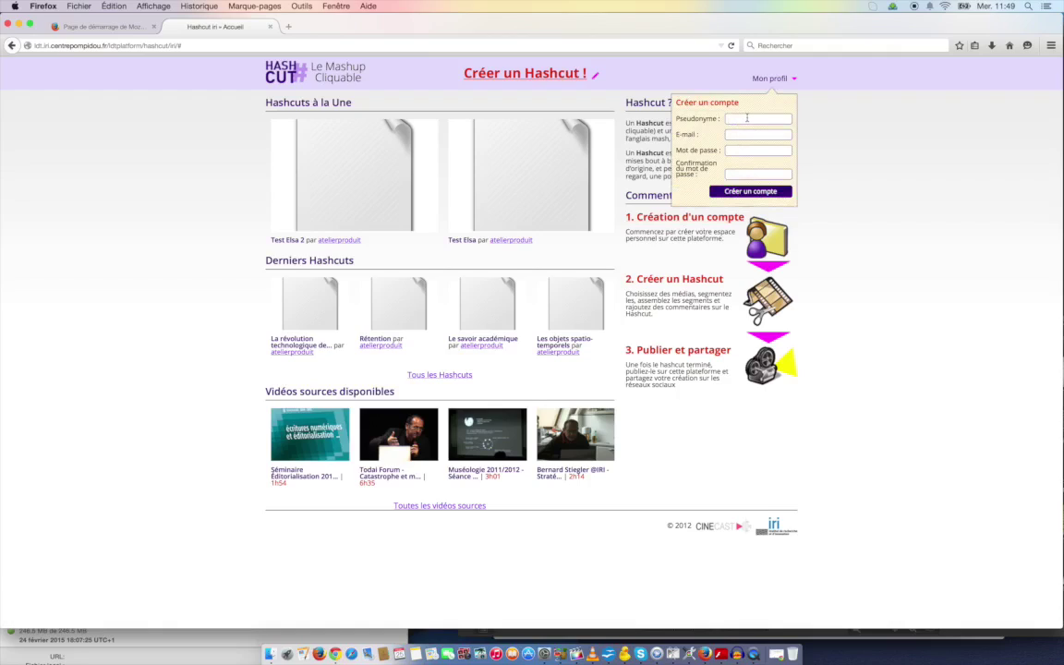
{"action": "left_click", "coordinate": [747, 118]}
{"action": "type", "text": "tutoriel"}
{"action": "type", "text": "tutorieltutoriel"}
{"action": "left_click", "coordinate": [752, 191]}
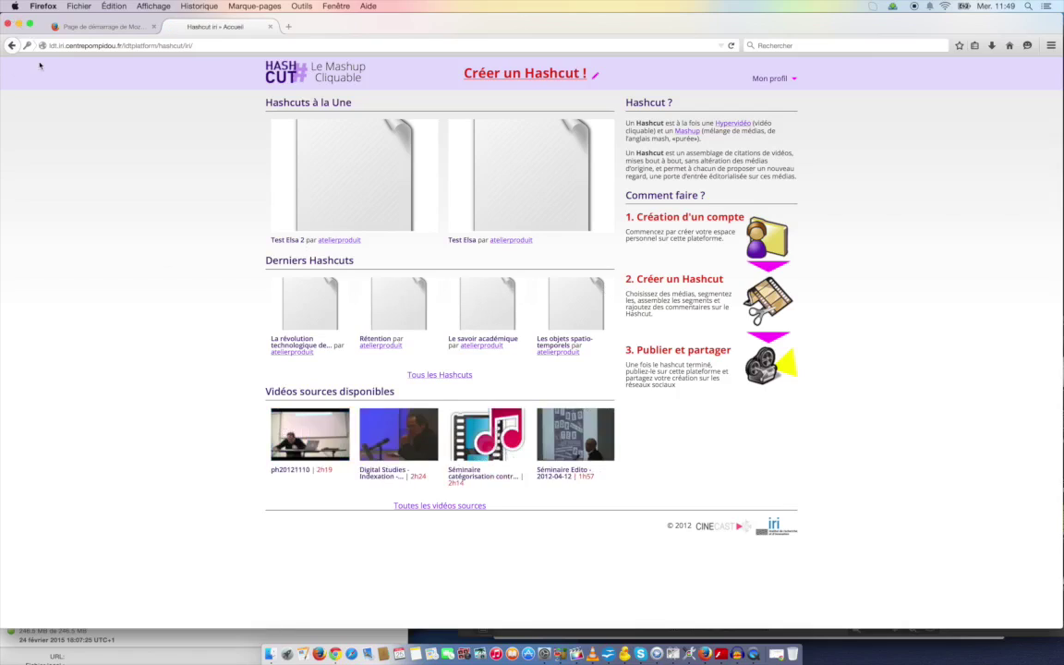
{"action": "left_click", "coordinate": [10, 47]}
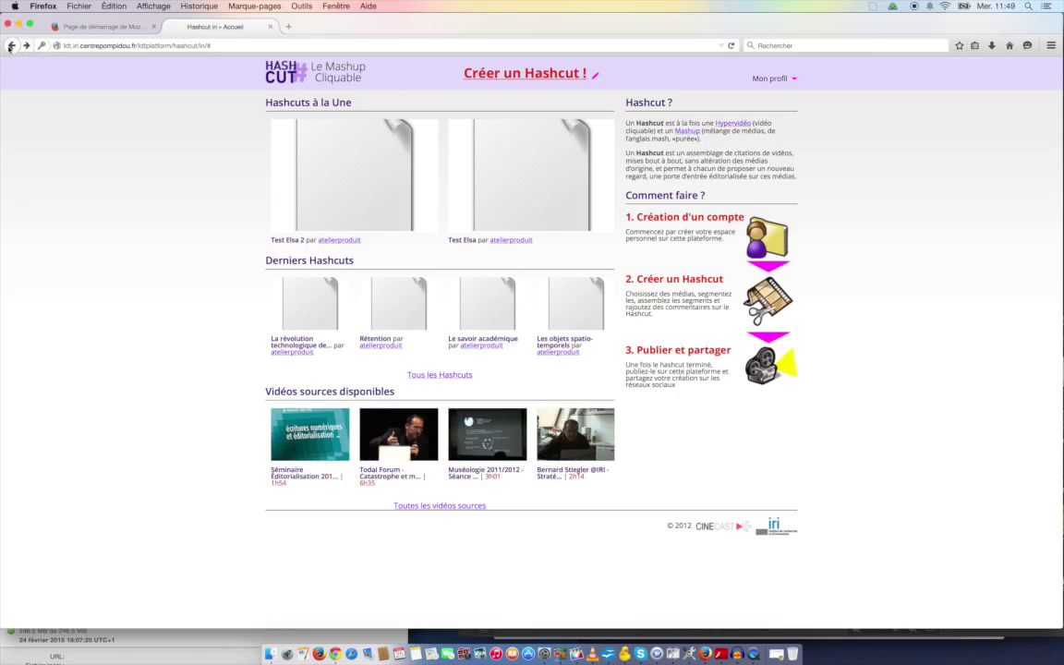
{"action": "left_click", "coordinate": [138, 30]}
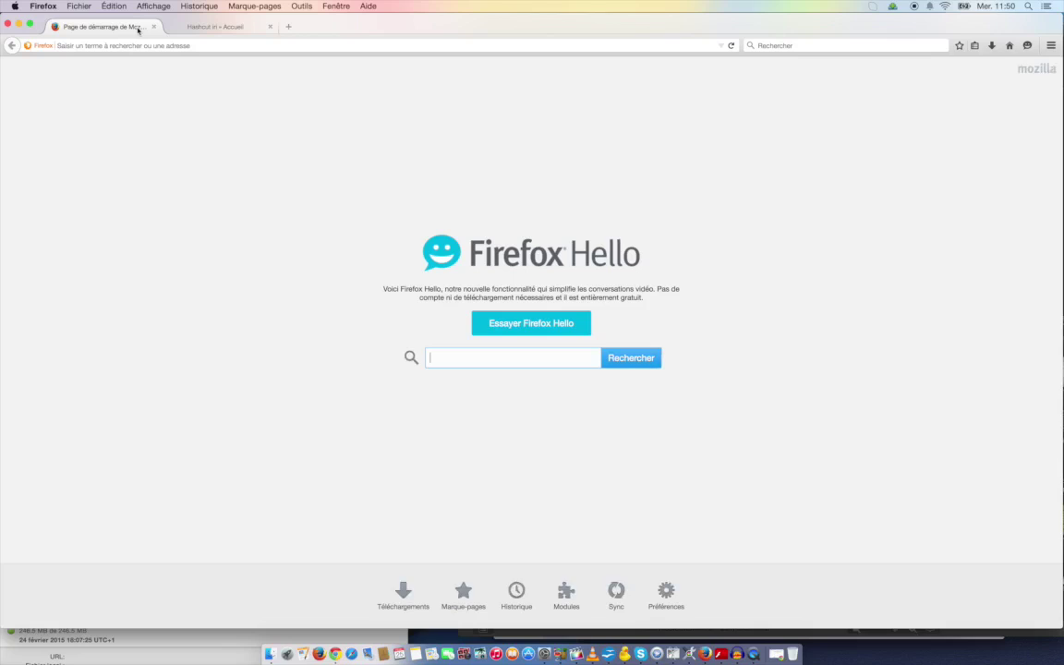
Return from the Hashcut tab to the signed-in Lignes de temps home page
{"action": "left_click", "coordinate": [185, 25]}
{"action": "left_click", "coordinate": [13, 45]}
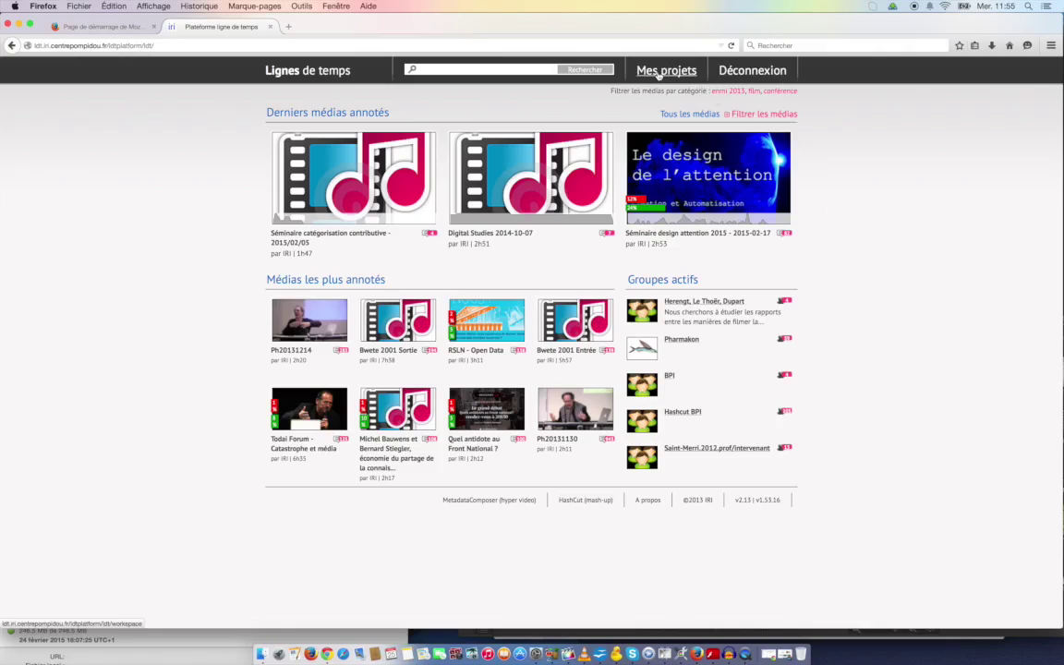
Open the Mes projets workspace and highlight the Liste des contenus and Mes projets headings
{"action": "left_click", "coordinate": [658, 76]}
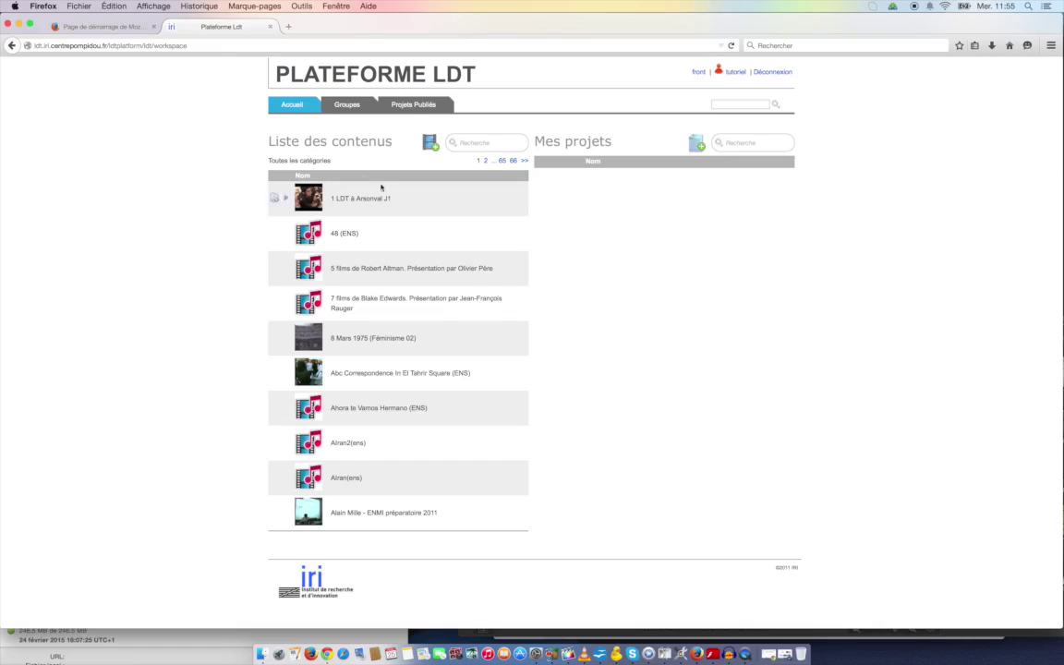
{"action": "left_click_drag", "start_coordinate": [393, 141], "coordinate": [256, 147]}
{"action": "left_click", "coordinate": [256, 146]}
{"action": "left_click_drag", "start_coordinate": [614, 141], "coordinate": [537, 140]}
{"action": "left_click", "coordinate": [640, 230]}
Search the contents list for 'IC01' to show only the two 2015 lectures
{"action": "left_click", "coordinate": [502, 141]}
{"action": "type", "text": "IC01"}
{"action": "key", "text": "Return"}
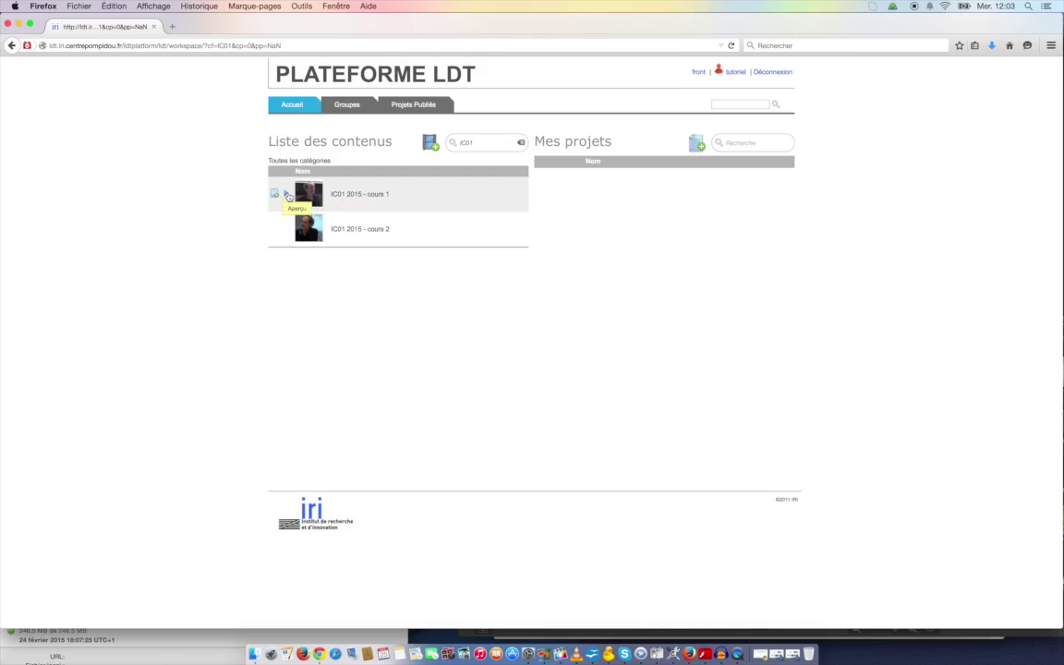
Preview IC01 2015 - cours 1, then create a project on it titled with the lecture name and author's name
{"action": "left_click", "coordinate": [288, 196]}
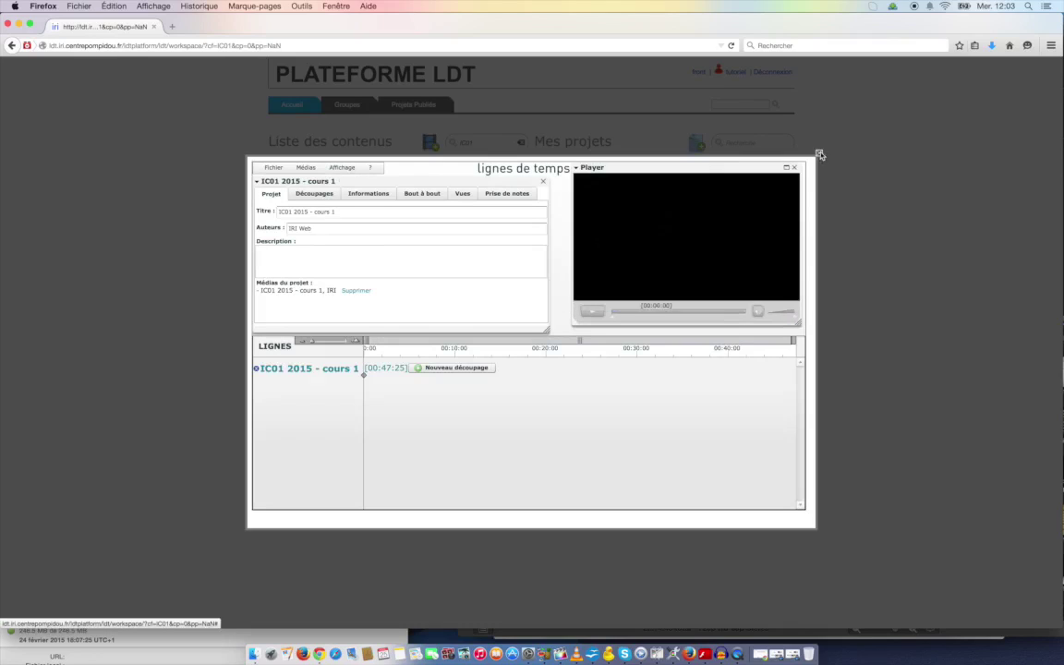
{"action": "left_click", "coordinate": [820, 154]}
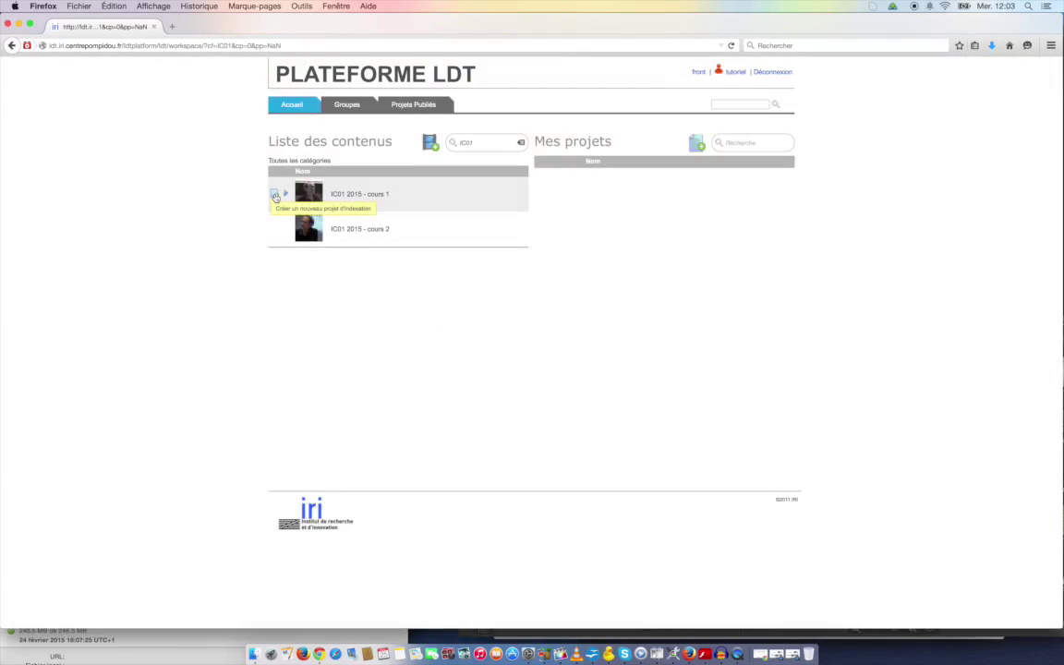
{"action": "left_click", "coordinate": [275, 196]}
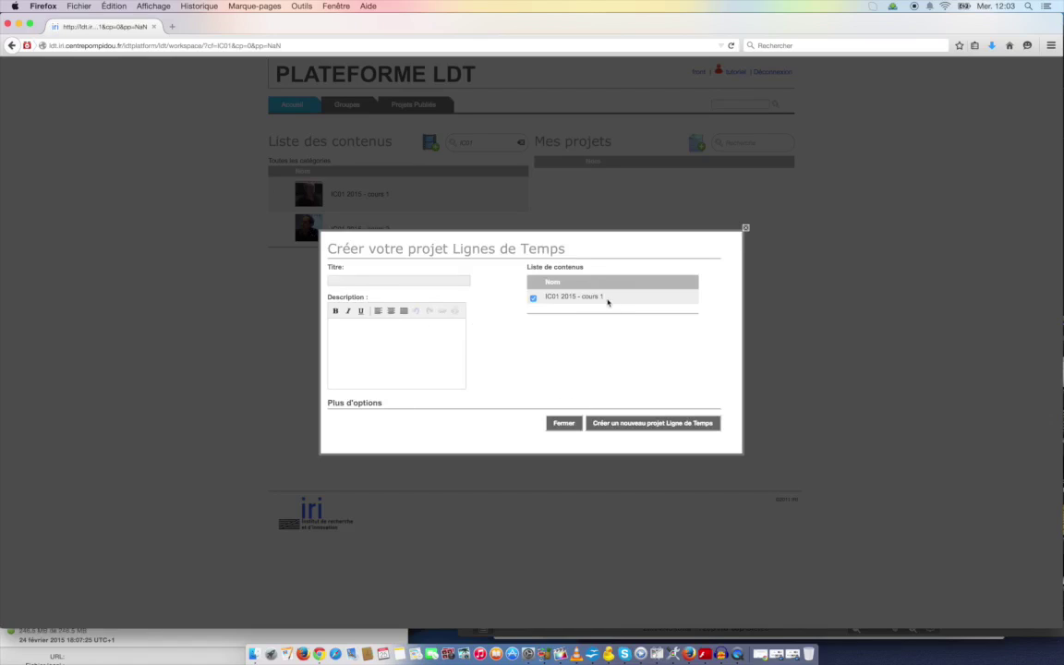
{"action": "left_click_drag", "start_coordinate": [603, 297], "coordinate": [543, 301]}
{"action": "key", "text": "super+c"}
{"action": "left_click", "coordinate": [442, 277]}
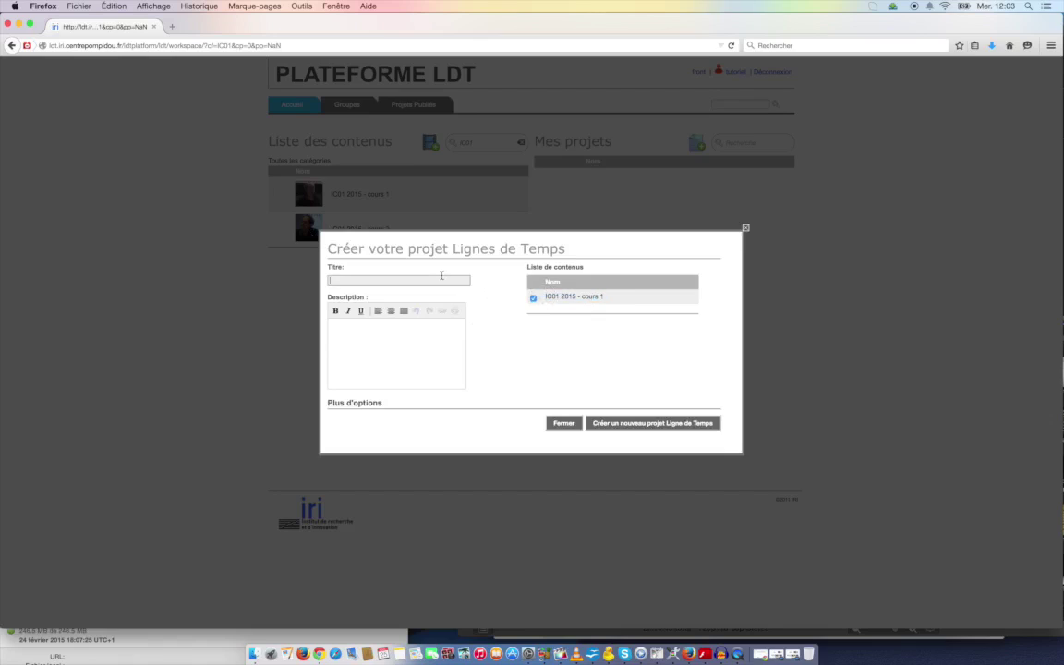
{"action": "key", "text": "super+v"}
{"action": "type", "text": "Simon L"}
{"action": "left_click", "coordinate": [655, 425]}
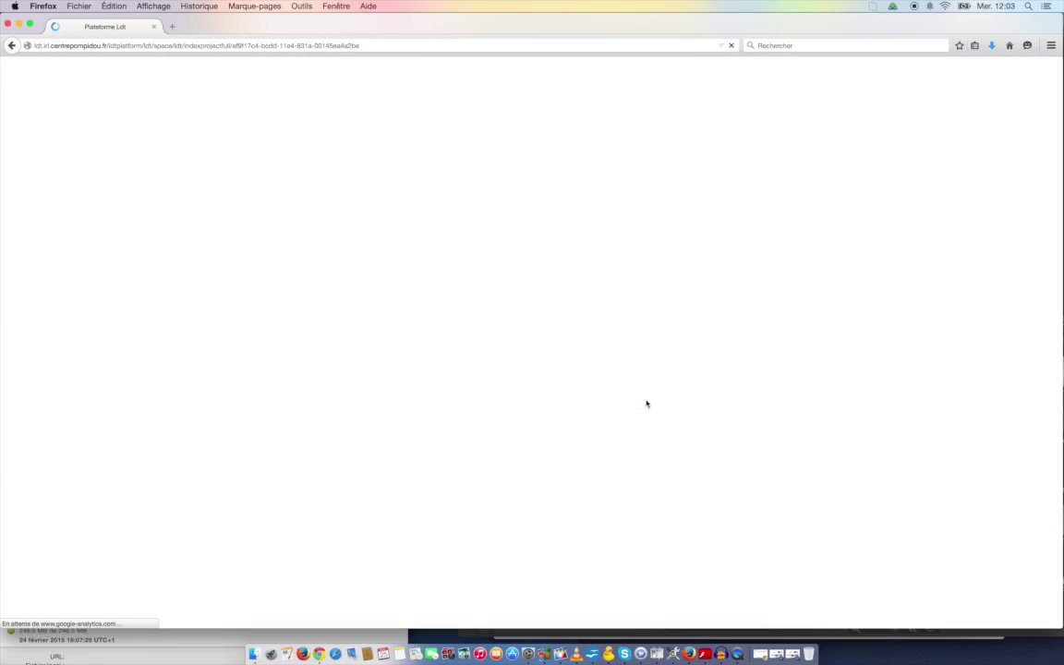
Go back to the workspace and locate the new IC01 2015 - cours 1 project under Mes projets
{"action": "left_click", "coordinate": [12, 47]}
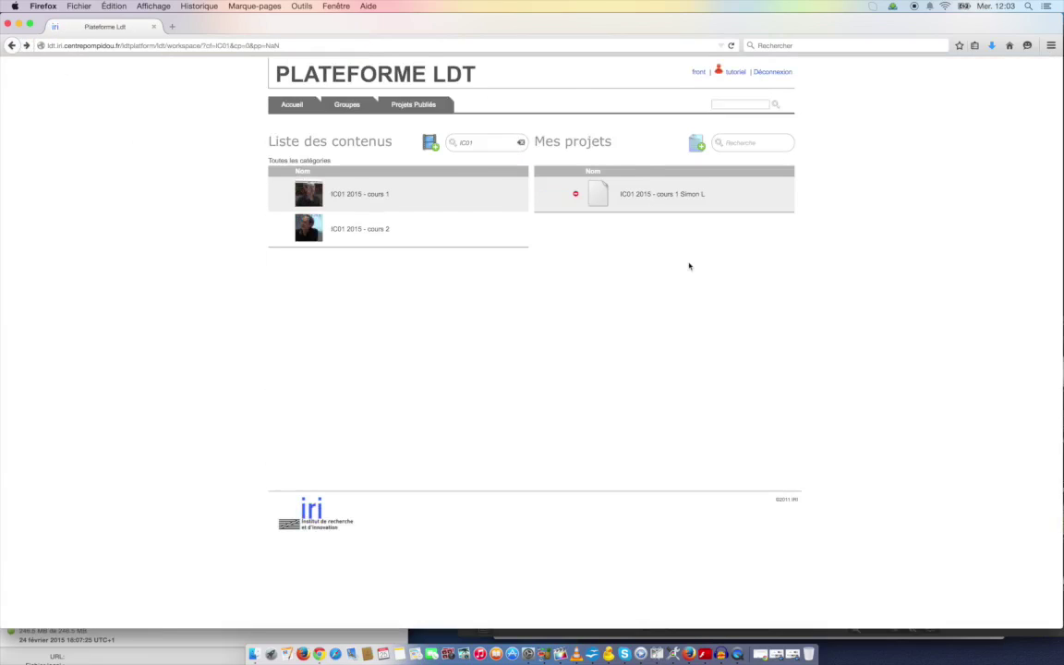
{"action": "double_click", "coordinate": [767, 19]}
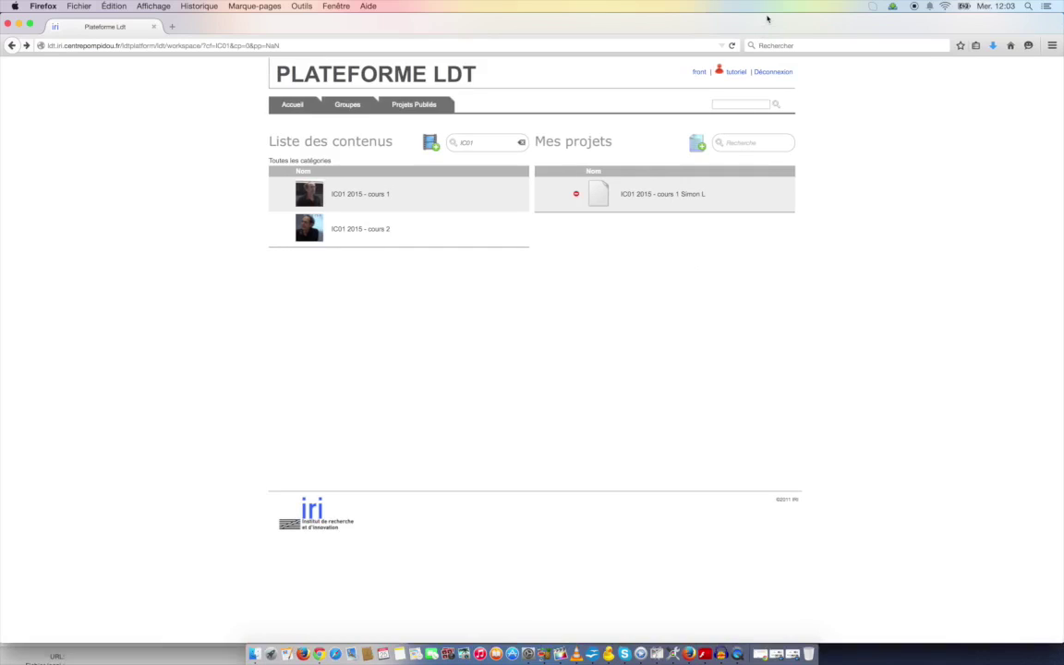
{"action": "double_click", "coordinate": [766, 18]}
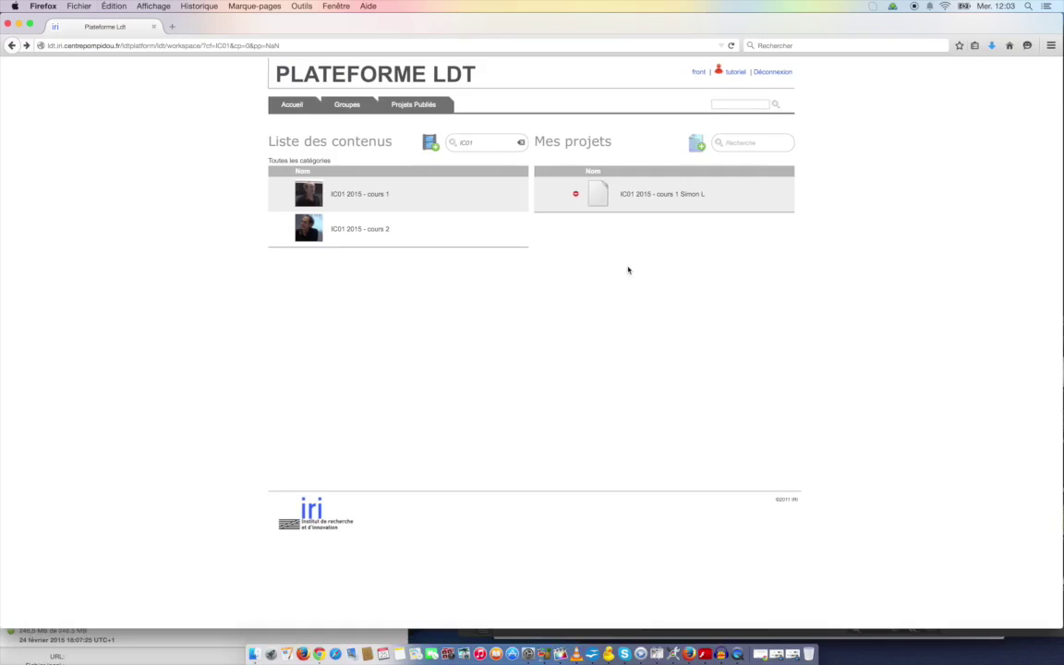
{"action": "mouse_move", "coordinate": [660, 207]}
{"action": "mouse_move", "coordinate": [567, 200]}
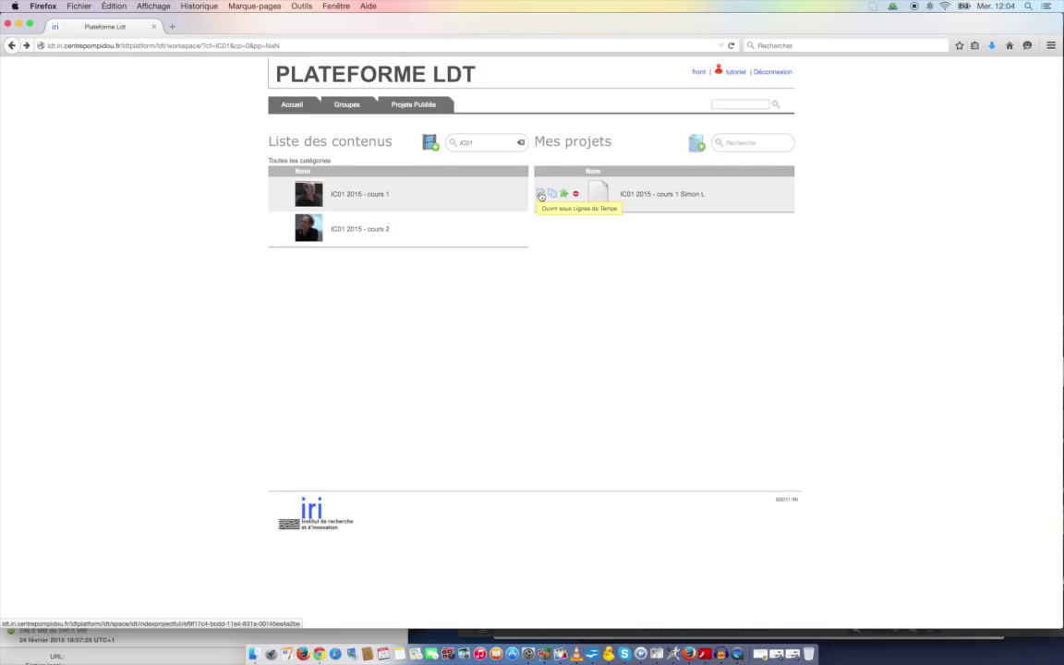
Open the new project and add a 'Mon découpage' cutting line to the IC01 2015 - cours 1 lecture
{"action": "left_click", "coordinate": [540, 195]}
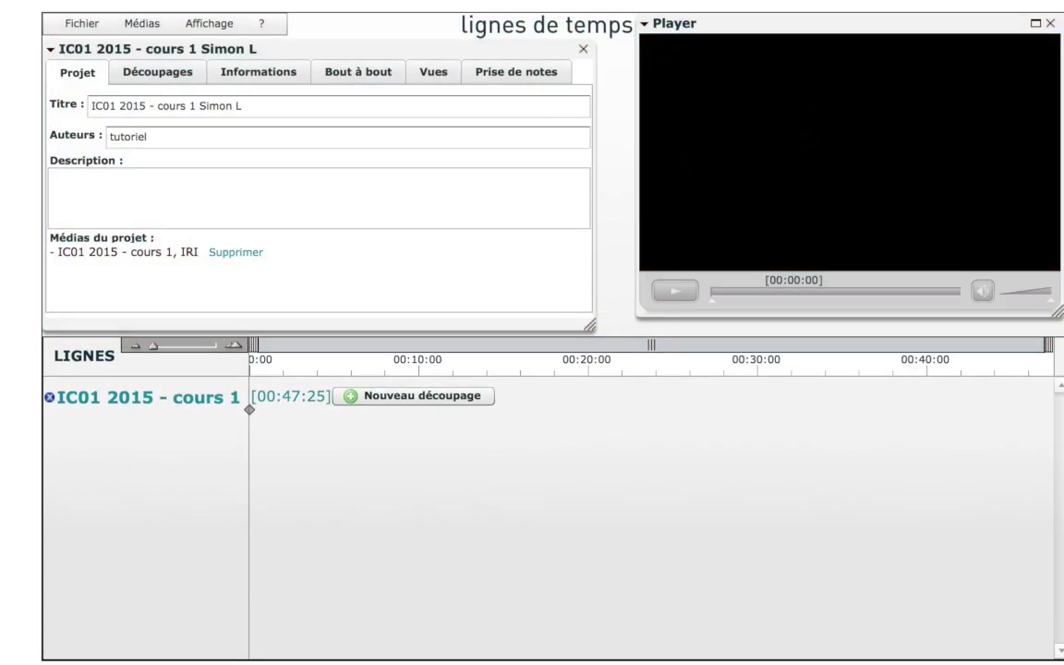
{"action": "left_click", "coordinate": [164, 78]}
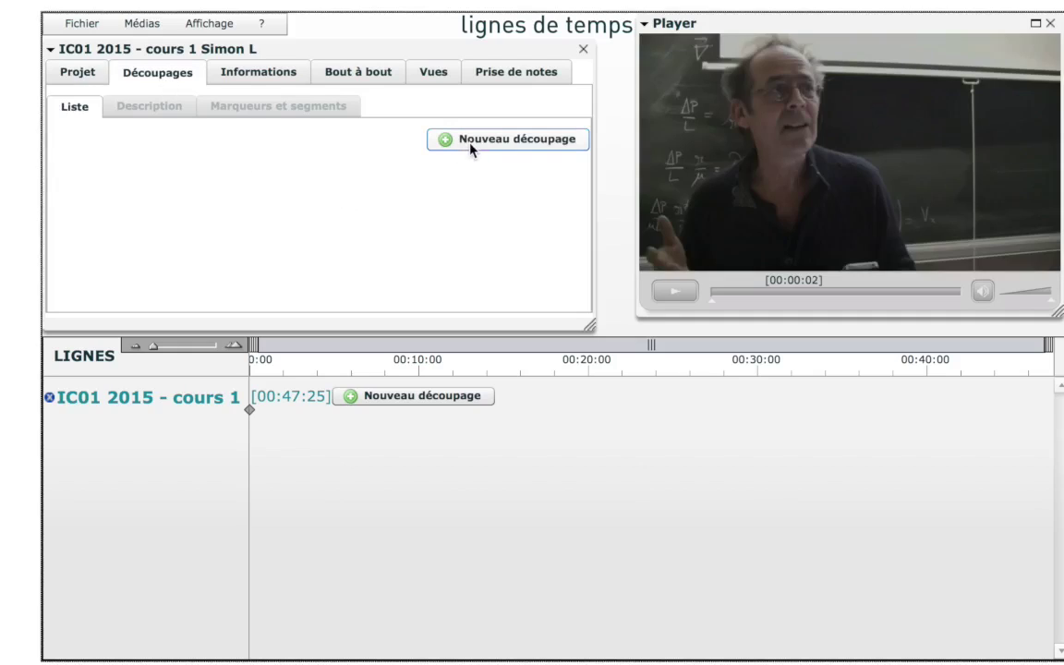
{"action": "left_click", "coordinate": [411, 397]}
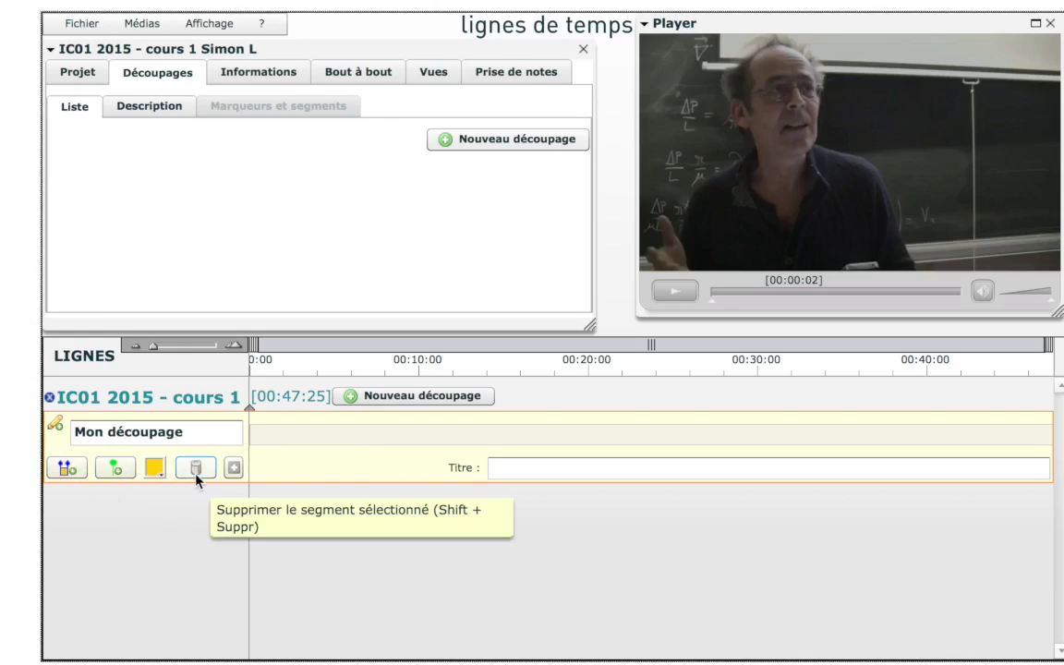
Mark a segment on Mon découpage from 00:06:30.7 to 00:11:26.5
{"action": "left_click", "coordinate": [235, 468]}
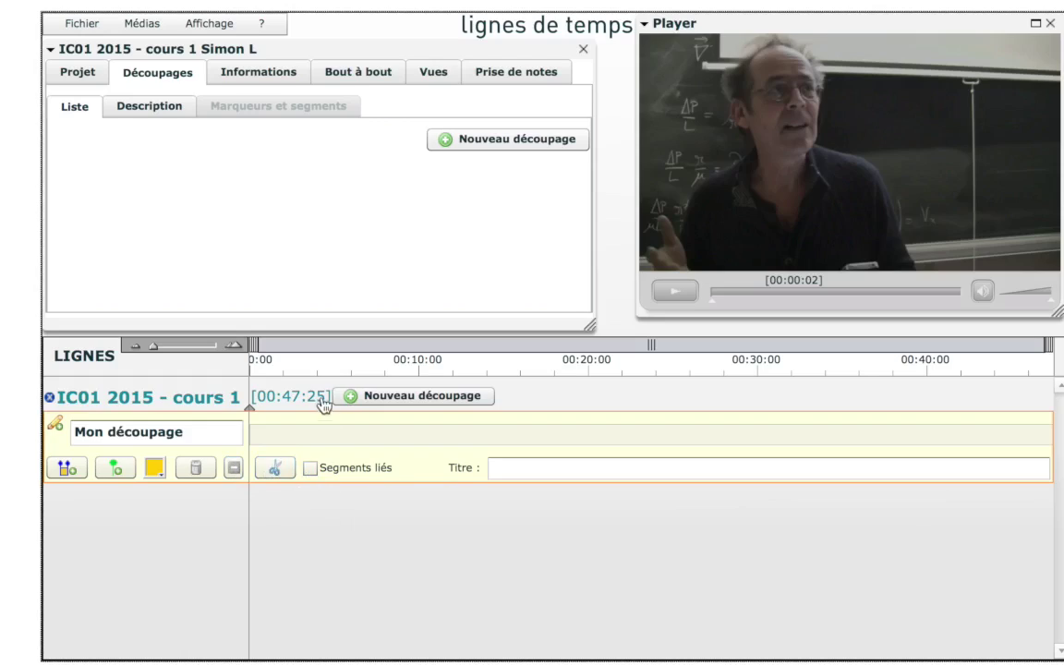
{"action": "left_click", "coordinate": [317, 435]}
{"action": "left_click", "coordinate": [360, 434]}
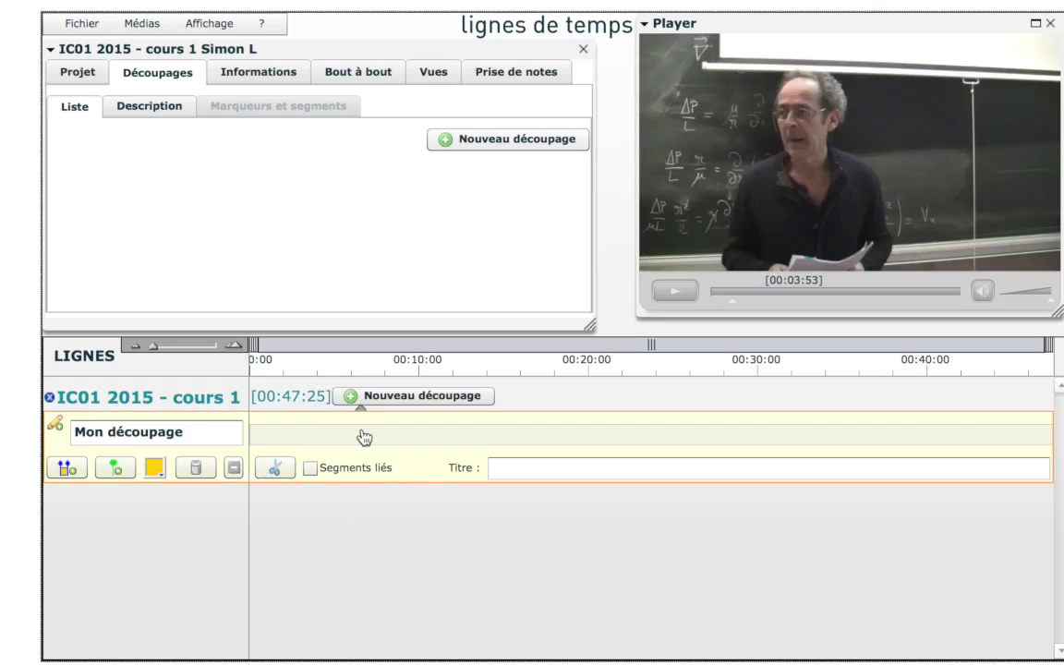
{"action": "left_click", "coordinate": [63, 470]}
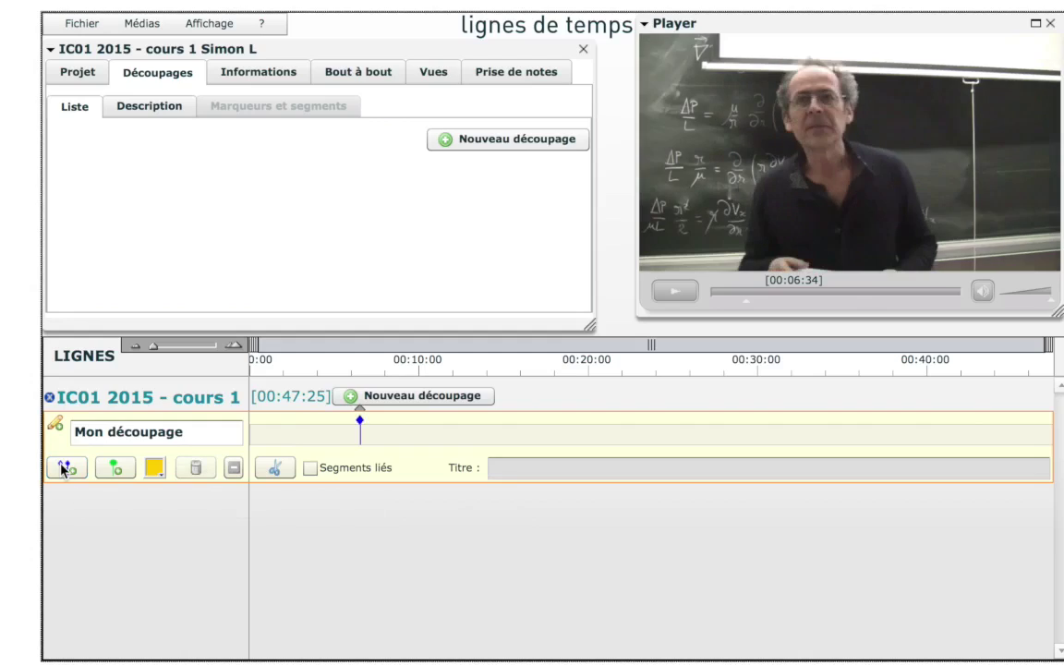
{"action": "left_click", "coordinate": [397, 438]}
{"action": "left_click", "coordinate": [445, 437]}
{"action": "left_click", "coordinate": [54, 470]}
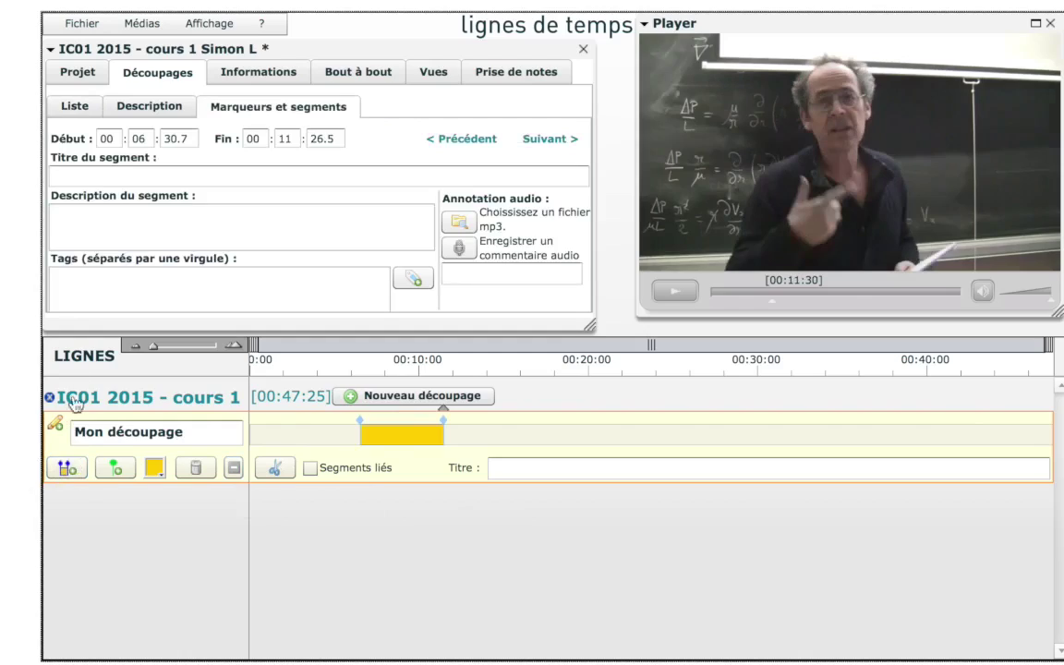
Fill in the segment's title 'titre', description 'texte' and tags 'tag...'
{"action": "left_click", "coordinate": [150, 176]}
{"action": "type", "text": "t"}
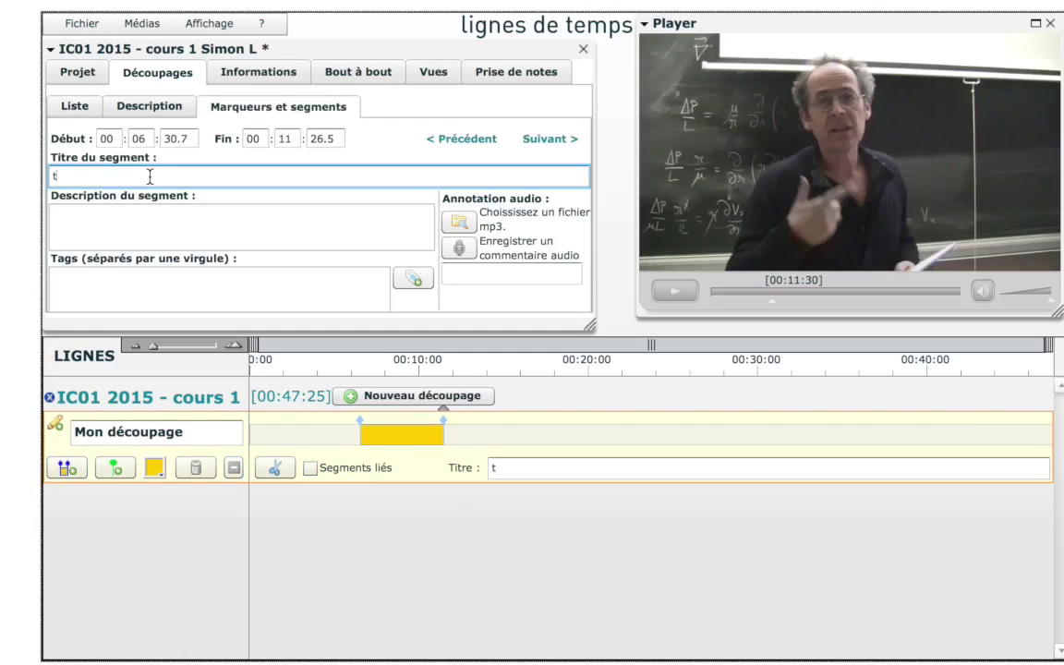
{"action": "type", "text": "itre"}
{"action": "left_click", "coordinate": [152, 219]}
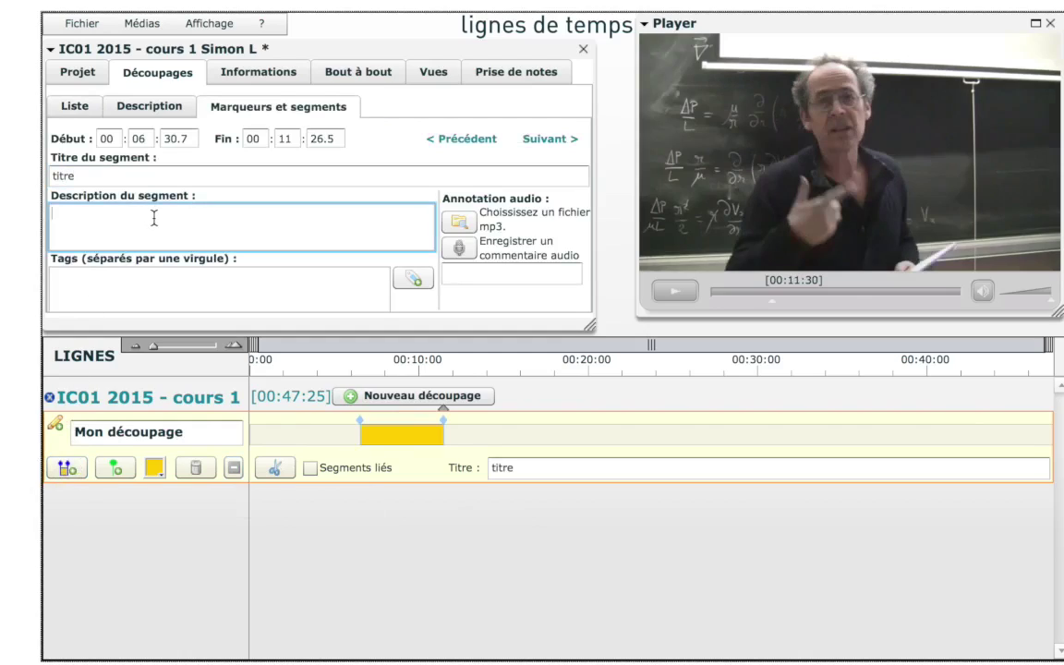
{"action": "type", "text": "texte"}
{"action": "left_click", "coordinate": [178, 285]}
{"action": "type", "text": "tag..."}
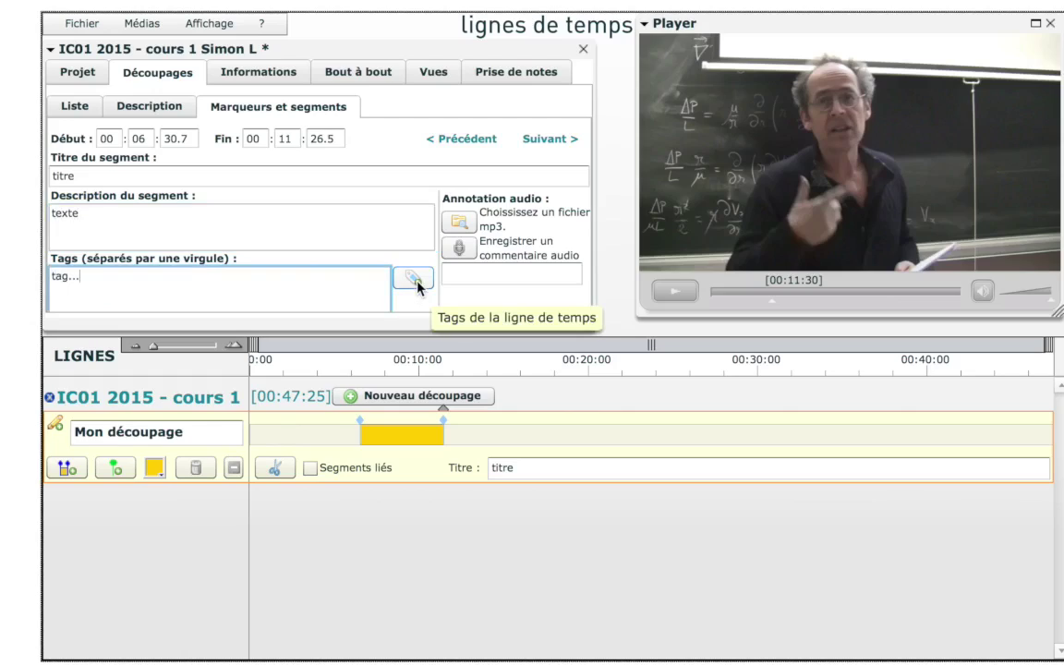
Tag the segment Compréhension instead of an initial Trouble tag, turning its timeline block green
{"action": "left_click", "coordinate": [414, 279]}
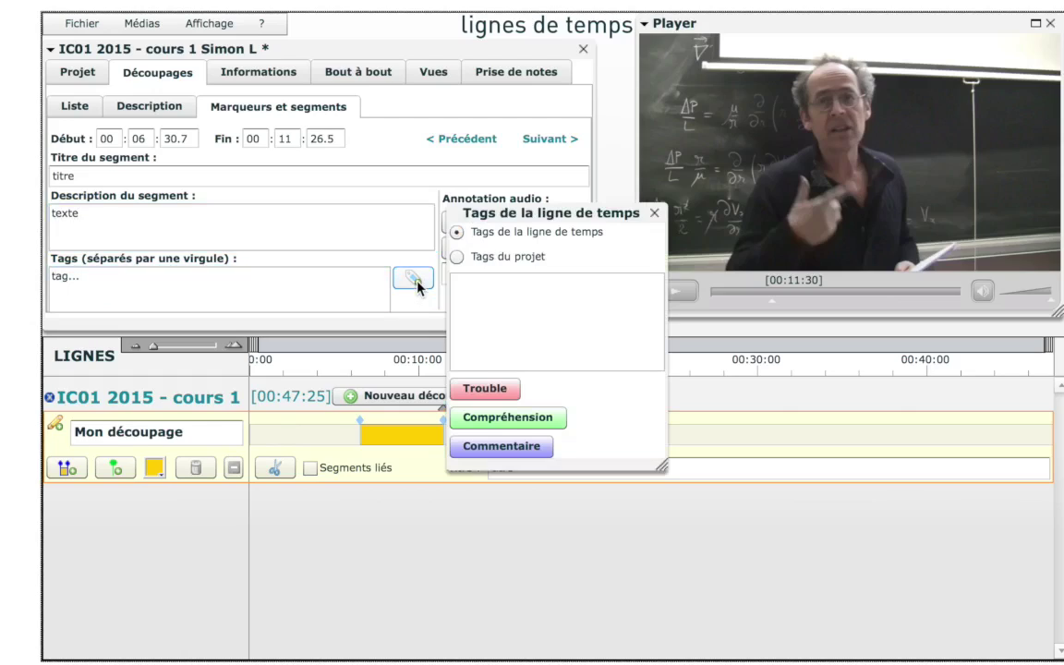
{"action": "left_click", "coordinate": [497, 261]}
{"action": "left_click", "coordinate": [510, 235]}
{"action": "left_click", "coordinate": [477, 390]}
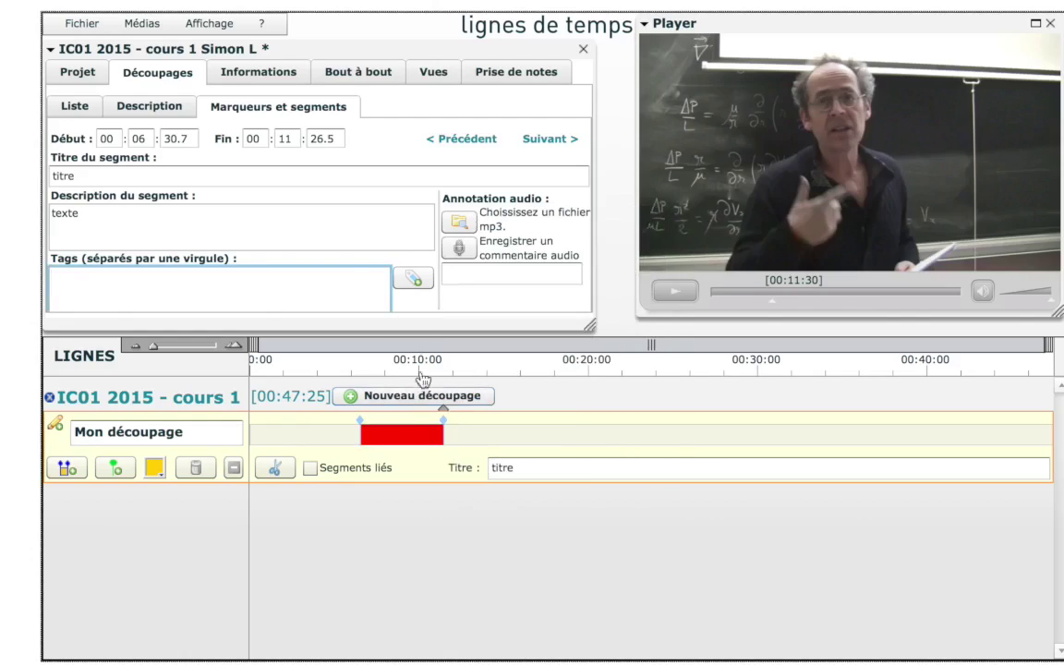
{"action": "left_click", "coordinate": [412, 280]}
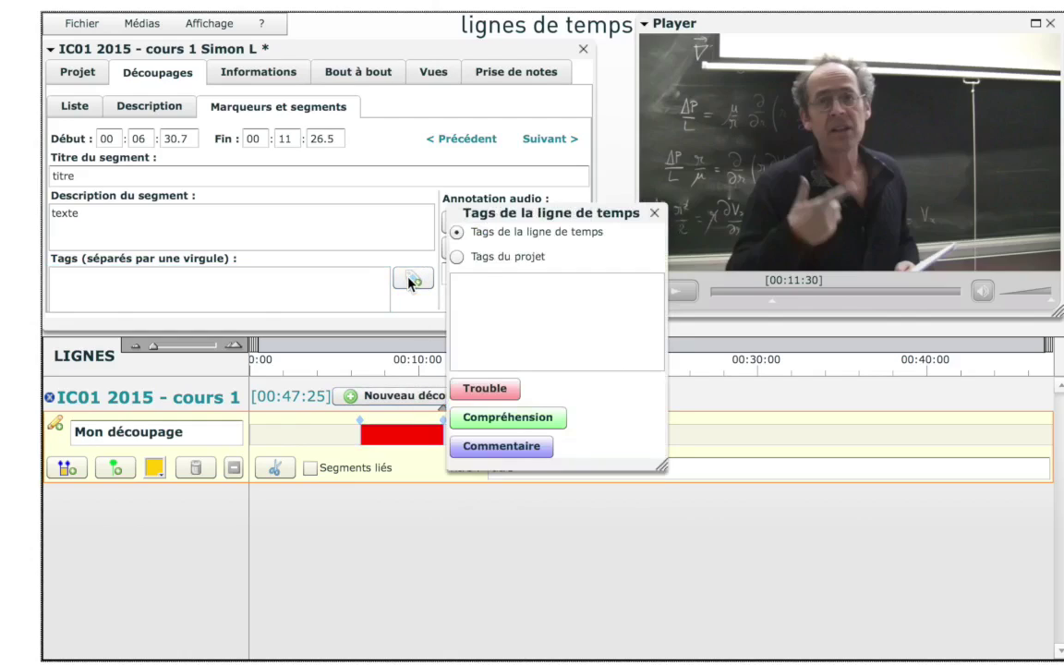
{"action": "left_click", "coordinate": [488, 421]}
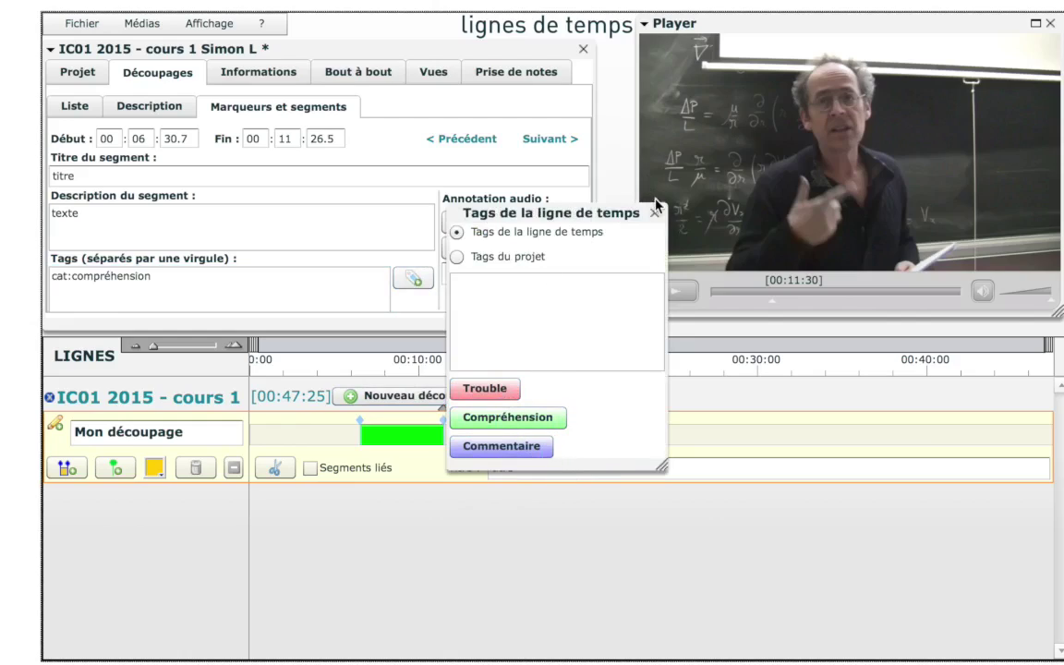
{"action": "left_click", "coordinate": [655, 214]}
Place a point marker titled 'Mot clef' at 00:17:50 on the Mon découpage track
{"action": "left_click", "coordinate": [552, 375]}
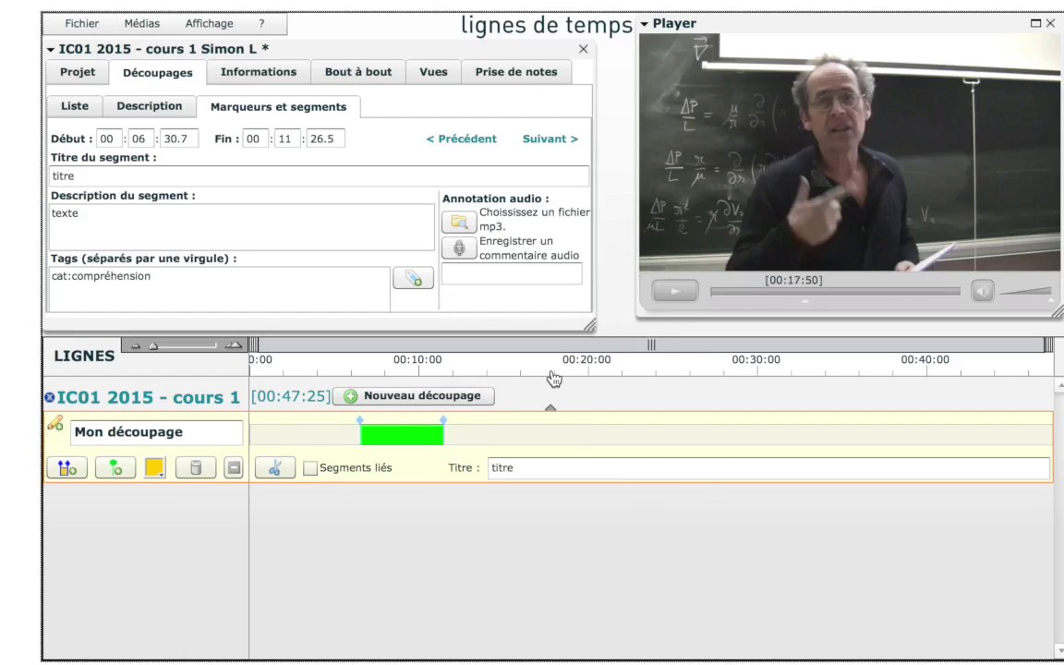
{"action": "left_click", "coordinate": [115, 468]}
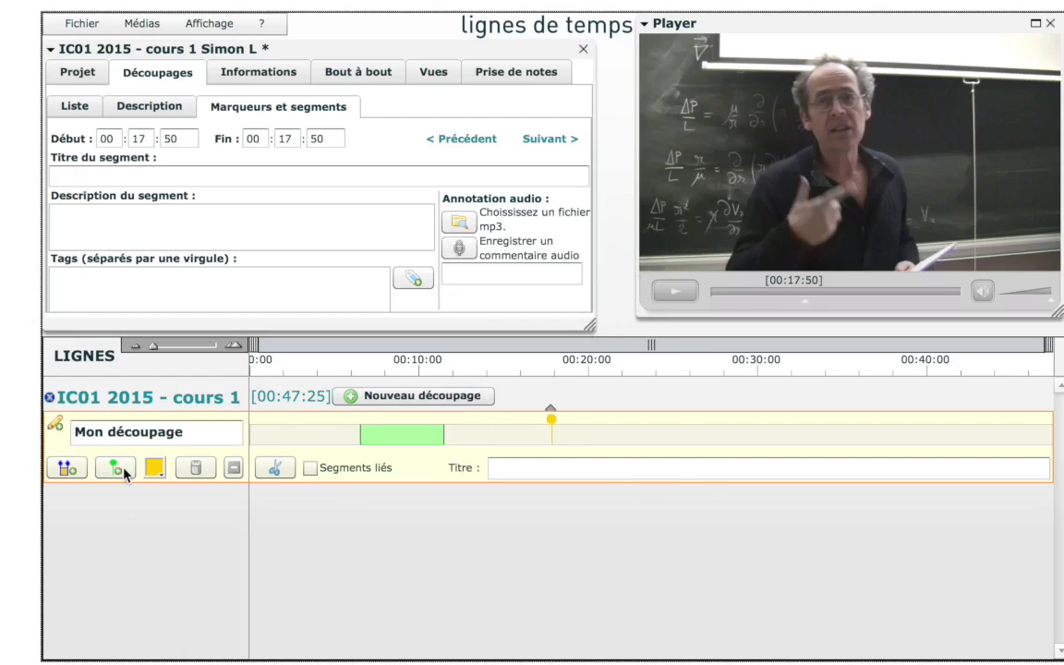
{"action": "left_click", "coordinate": [314, 178]}
{"action": "type", "text": "Mot"}
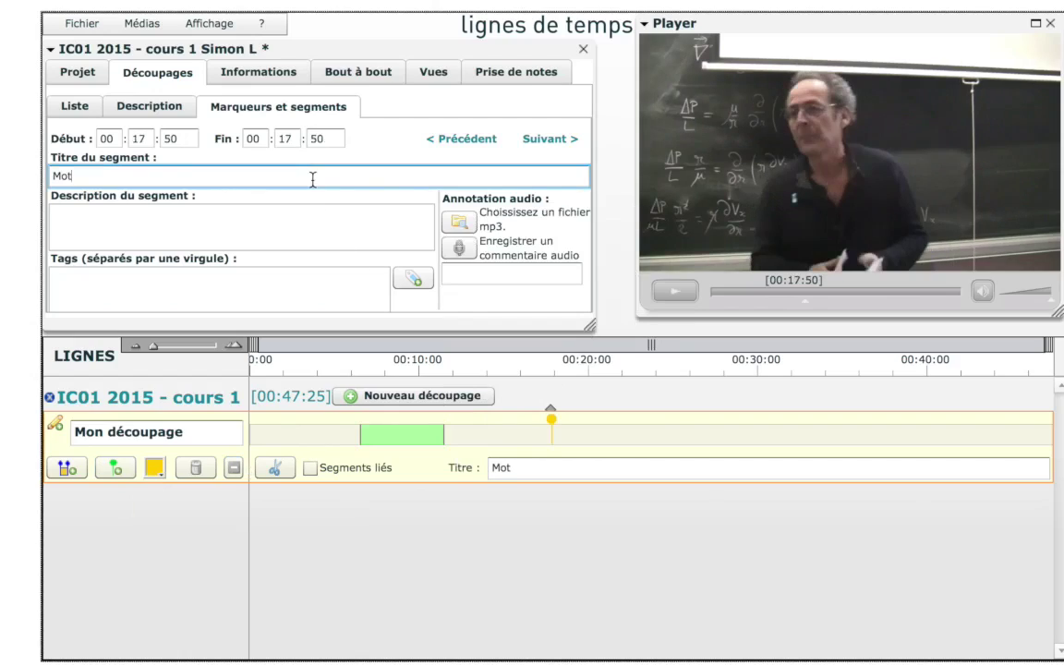
{"action": "type", "text": " clef"}
{"action": "left_click", "coordinate": [312, 240]}
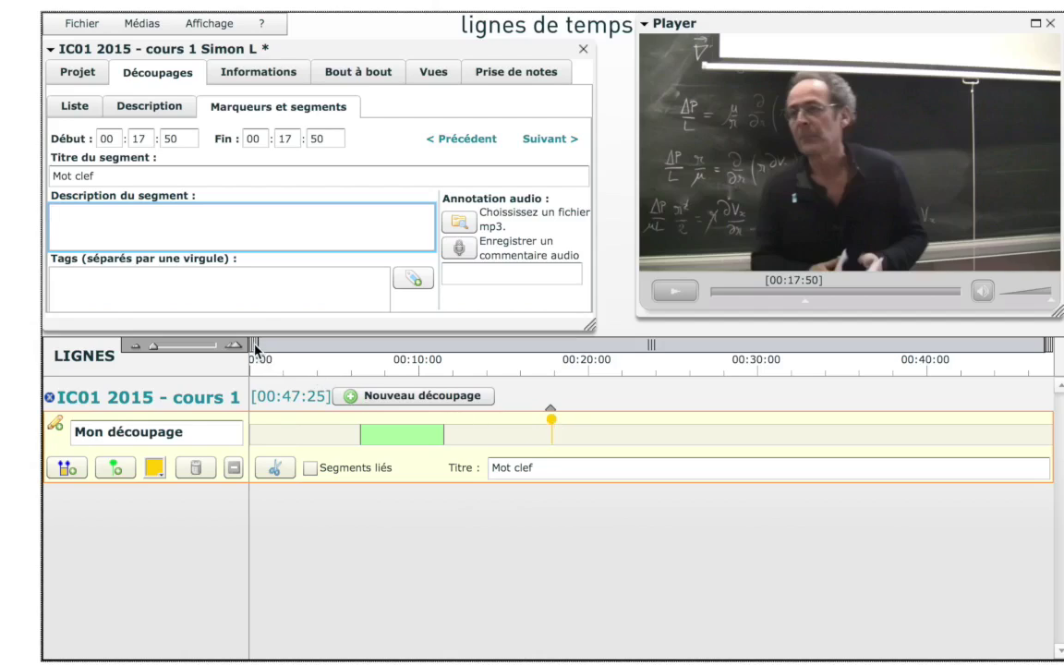
{"action": "left_click_drag", "start_coordinate": [256, 345], "coordinate": [559, 349]}
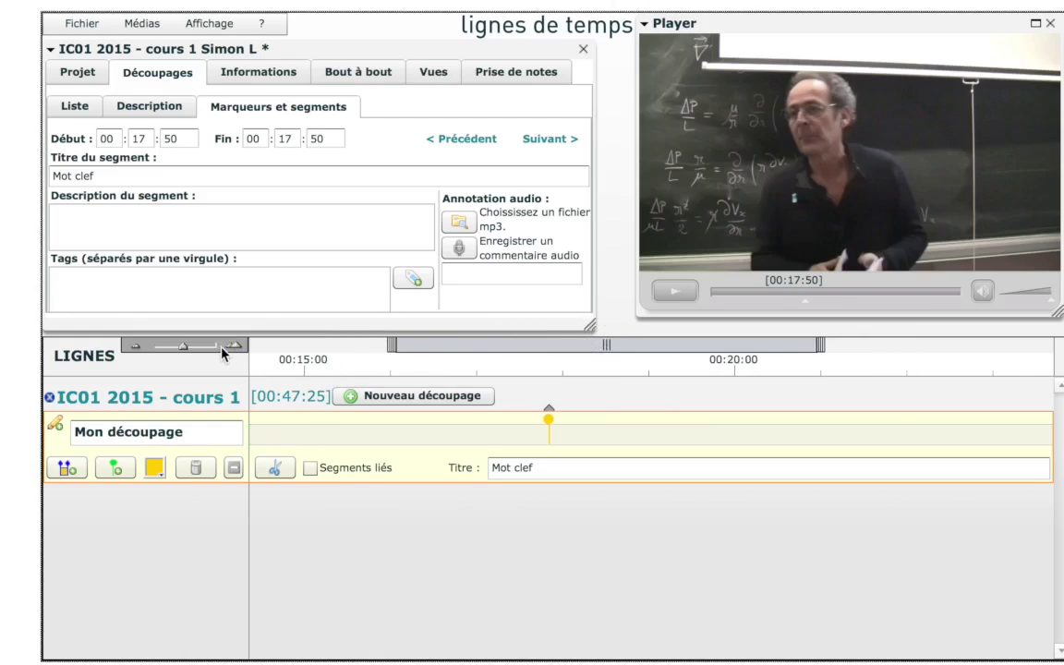
{"action": "left_click", "coordinate": [233, 347]}
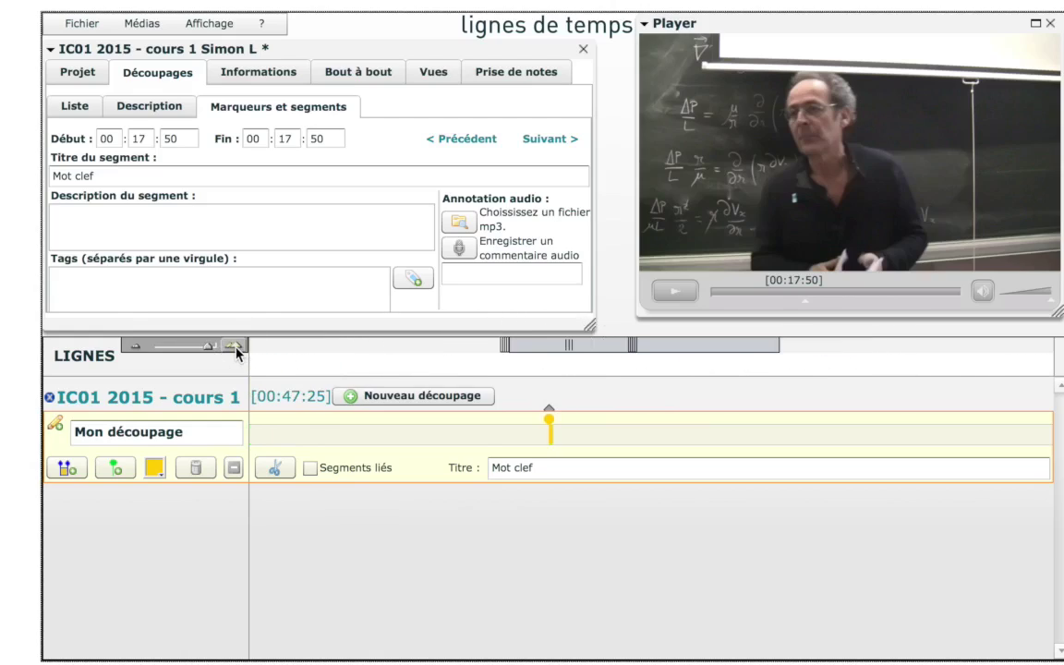
{"action": "left_click", "coordinate": [134, 347]}
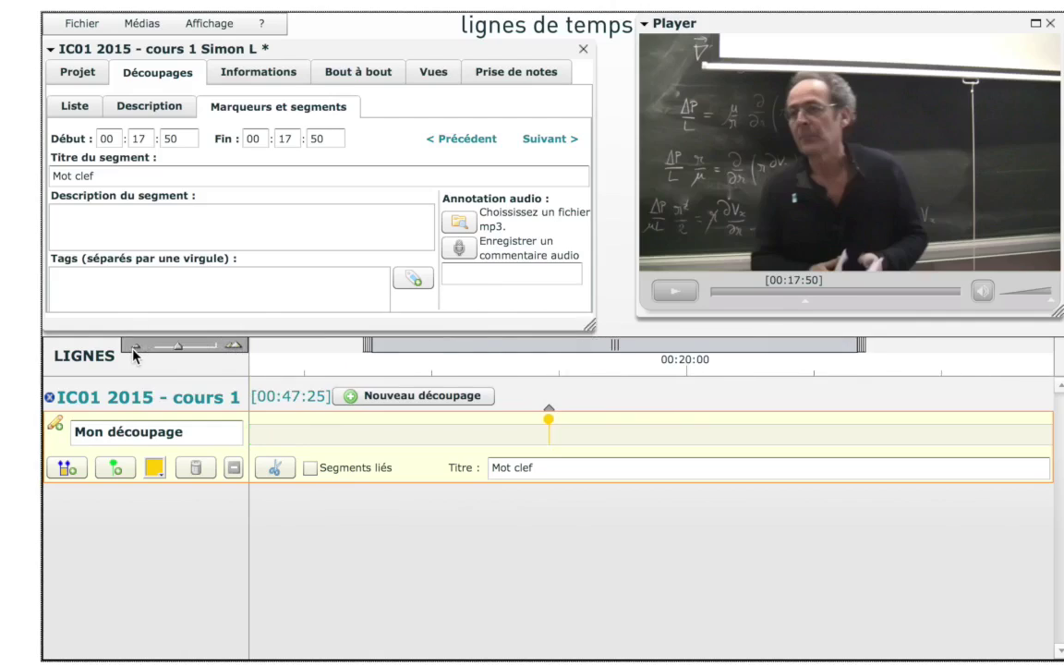
{"action": "left_click_drag", "start_coordinate": [515, 348], "coordinate": [440, 357]}
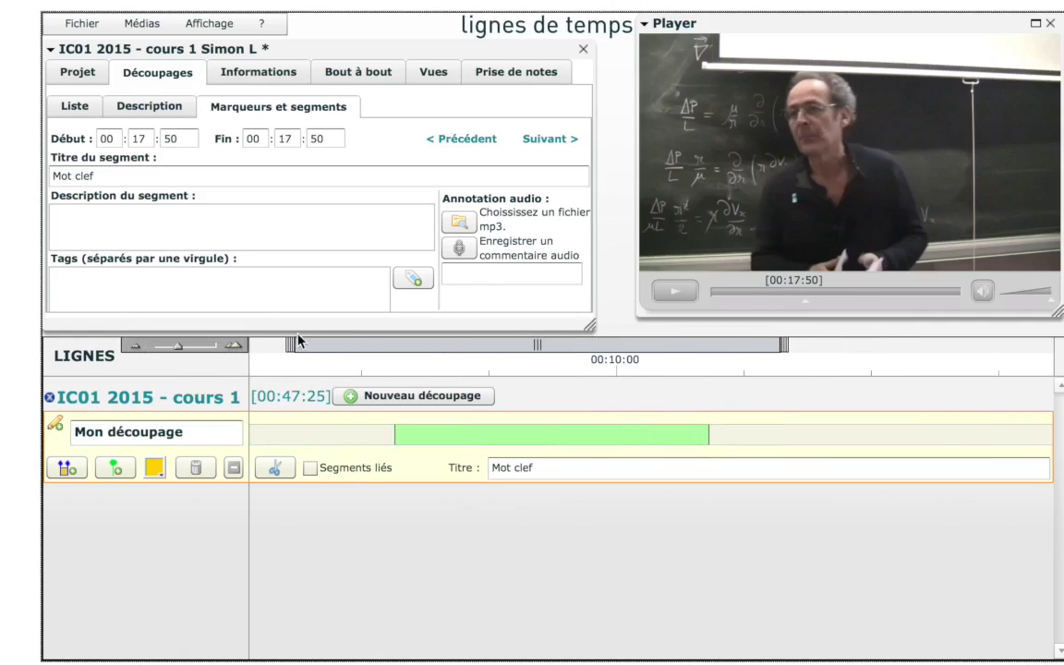
{"action": "left_click", "coordinate": [237, 348]}
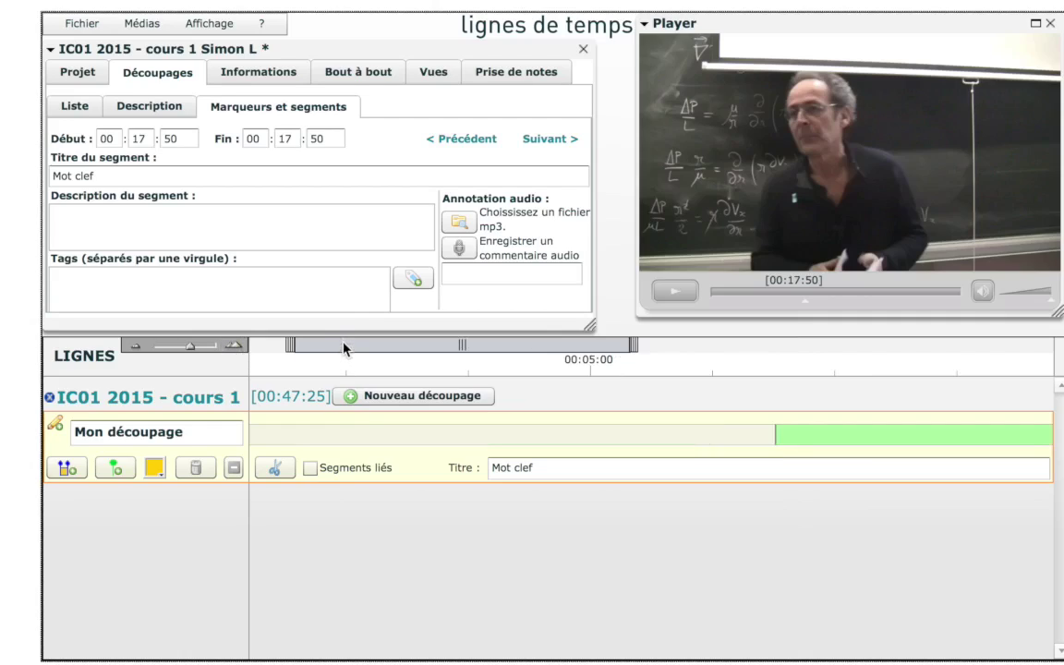
{"action": "left_click_drag", "start_coordinate": [342, 349], "coordinate": [465, 347]}
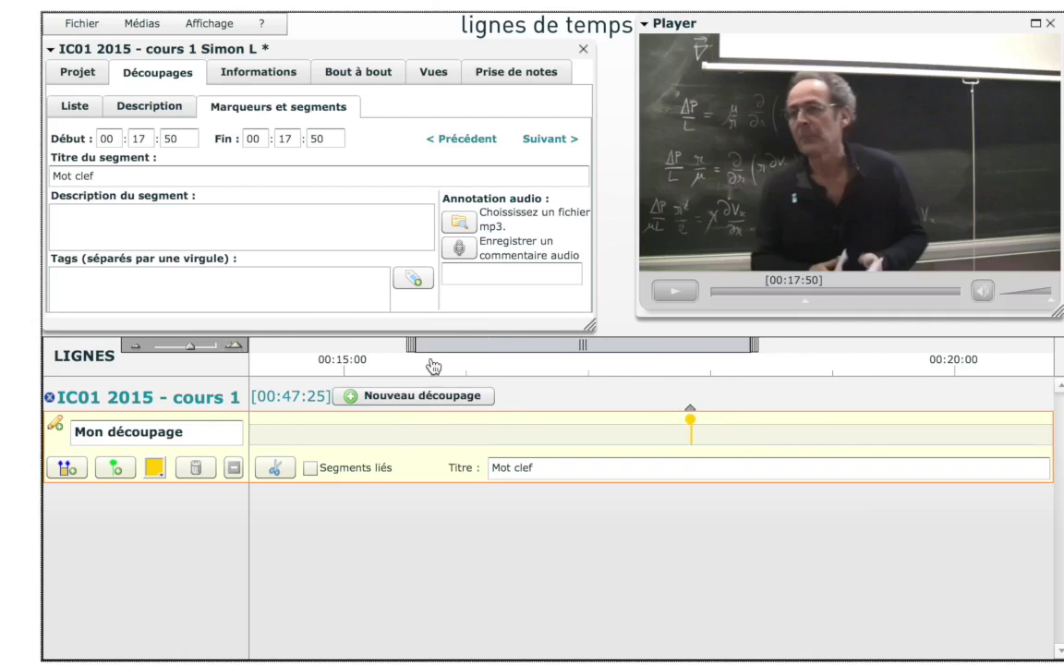
{"action": "left_click", "coordinate": [136, 346]}
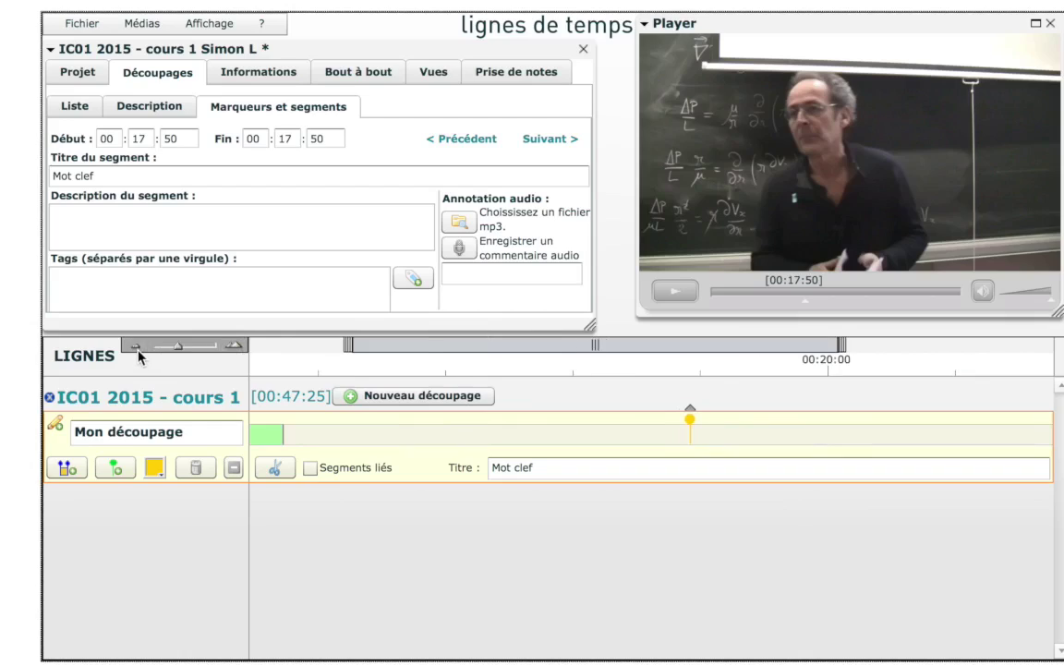
Finish editing Mon découpage, save the project, hide the track and show the Découpages list
{"action": "left_click", "coordinate": [55, 423]}
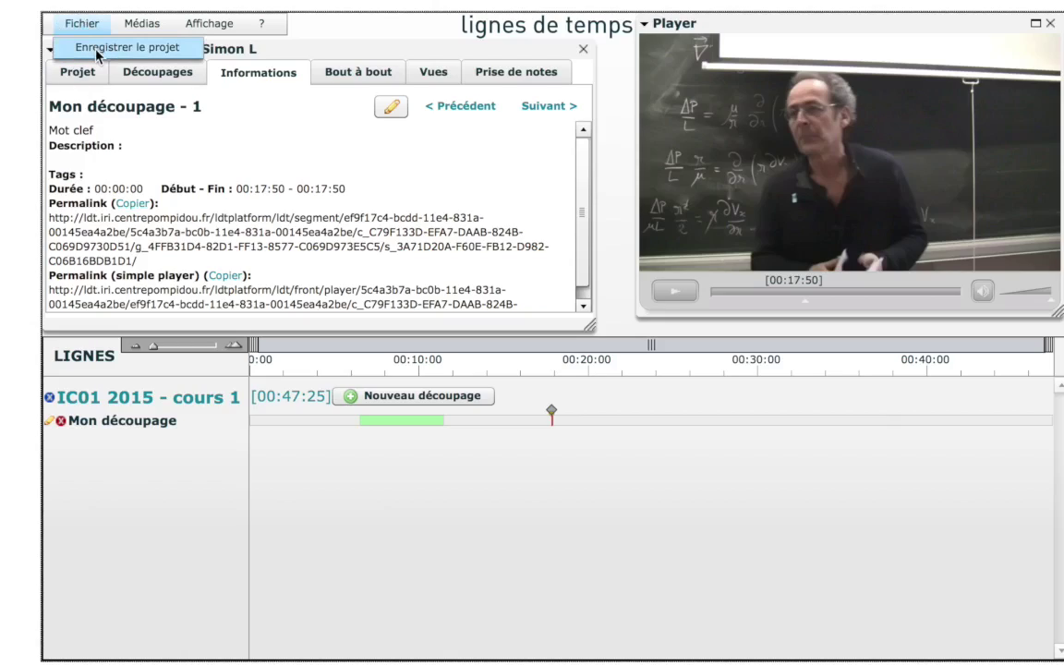
{"action": "left_click", "coordinate": [86, 44]}
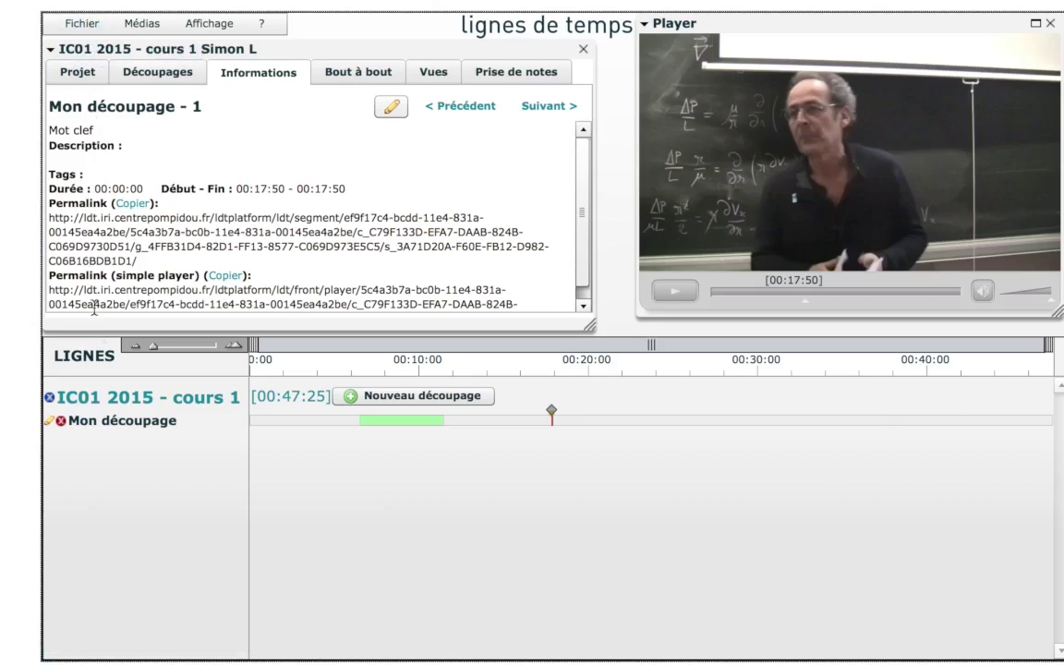
{"action": "left_click", "coordinate": [50, 423]}
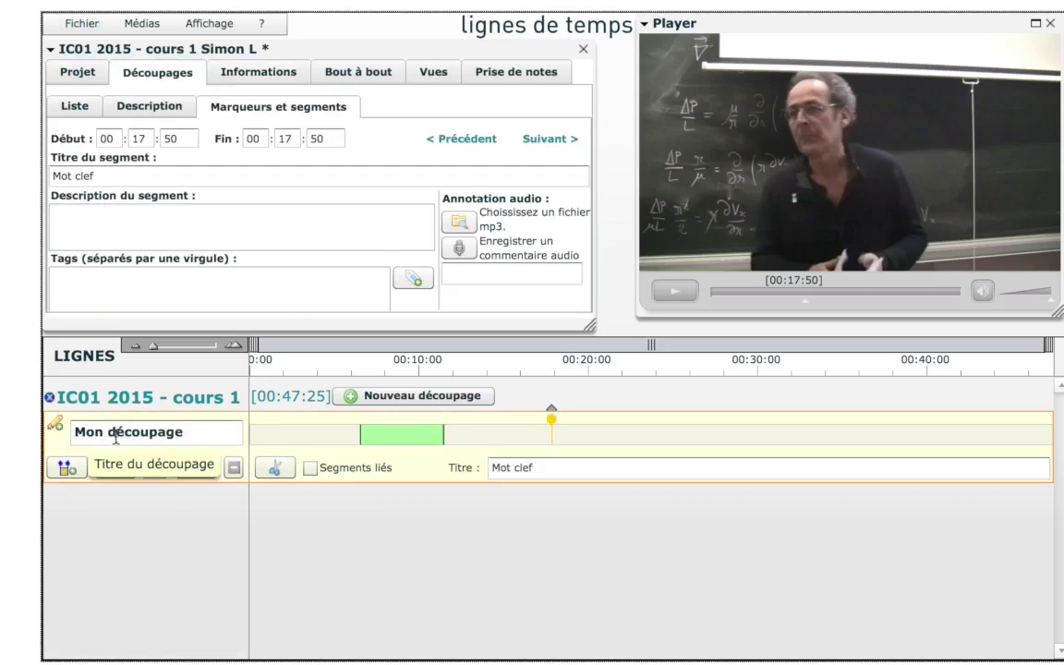
{"action": "left_click", "coordinate": [53, 425]}
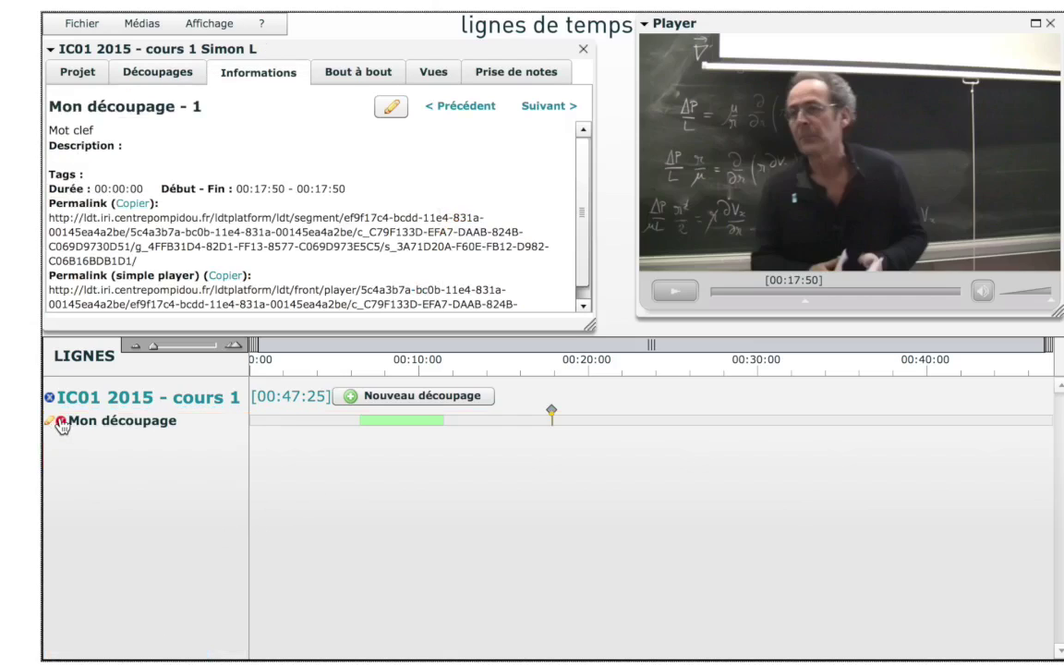
{"action": "left_click", "coordinate": [62, 423]}
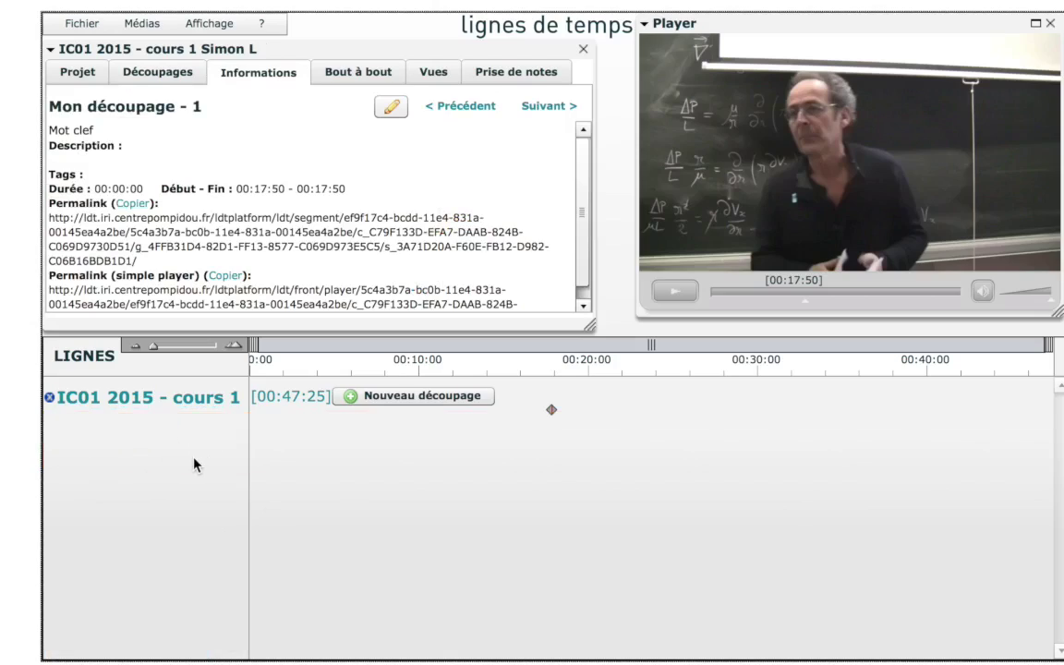
{"action": "left_click", "coordinate": [161, 73]}
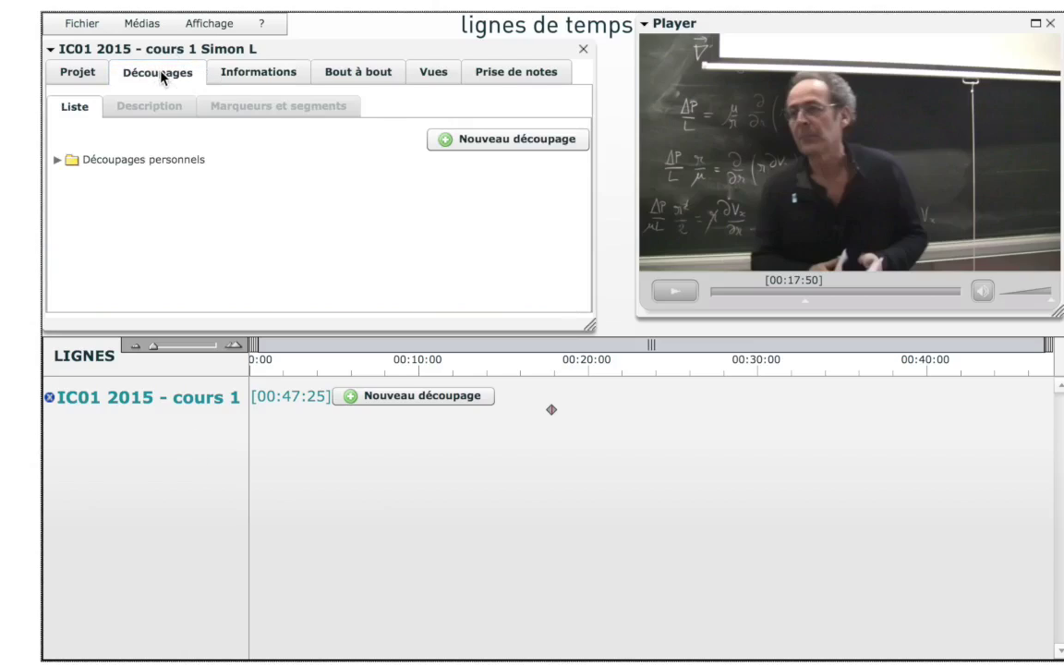
Restore Mon découpage from Découpages personnels and view its 2-element summary covering 00:04:55.8
{"action": "left_click", "coordinate": [58, 161]}
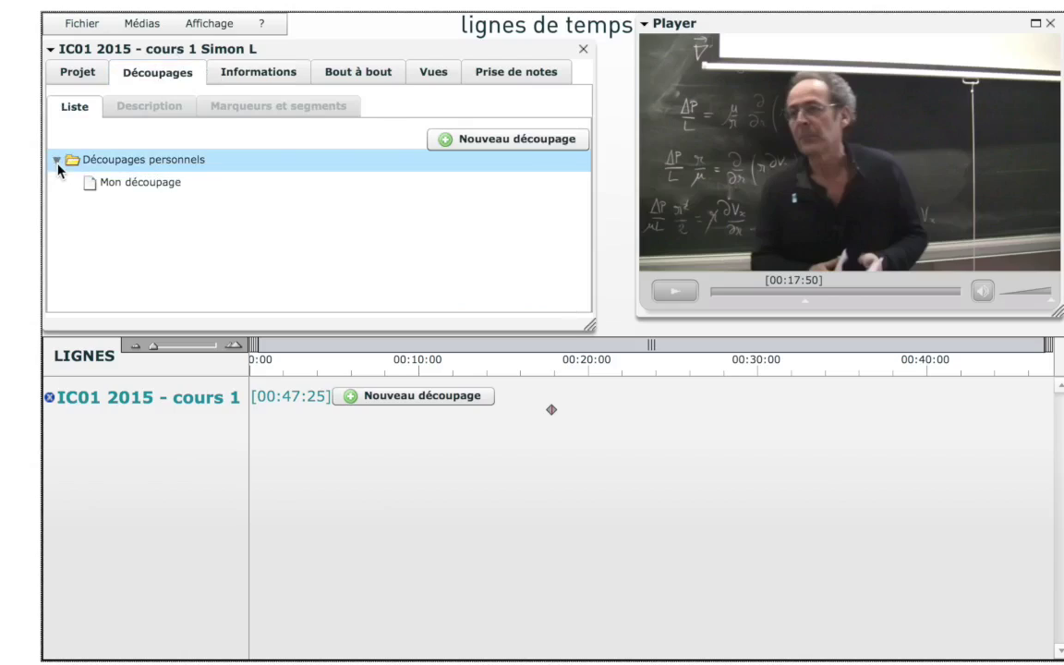
{"action": "left_click", "coordinate": [107, 183]}
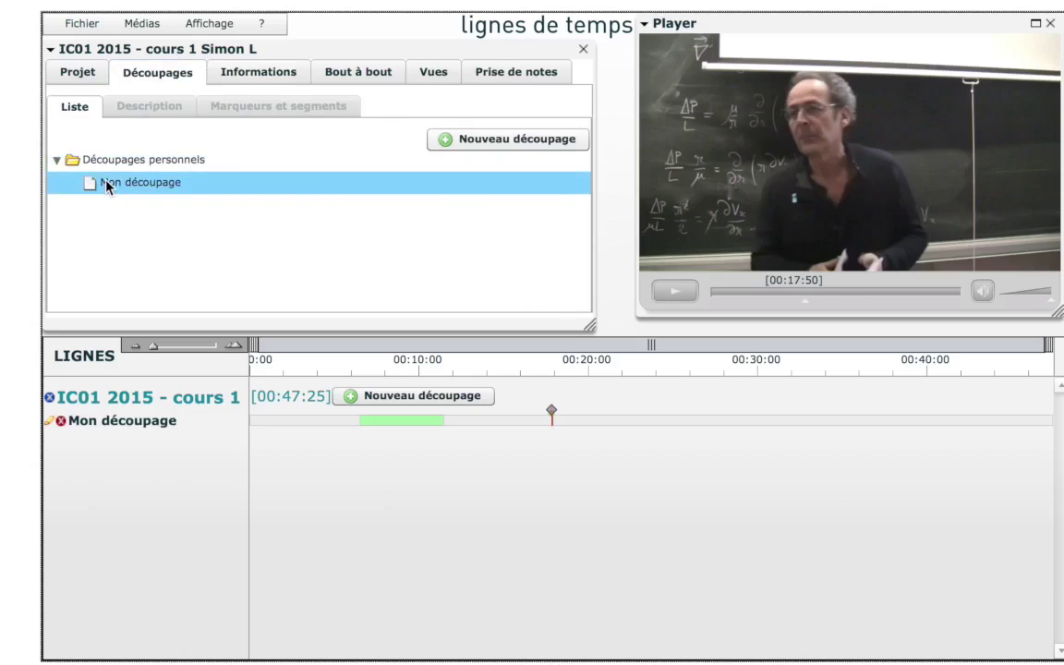
{"action": "left_click", "coordinate": [53, 422]}
{"action": "left_click", "coordinate": [53, 423]}
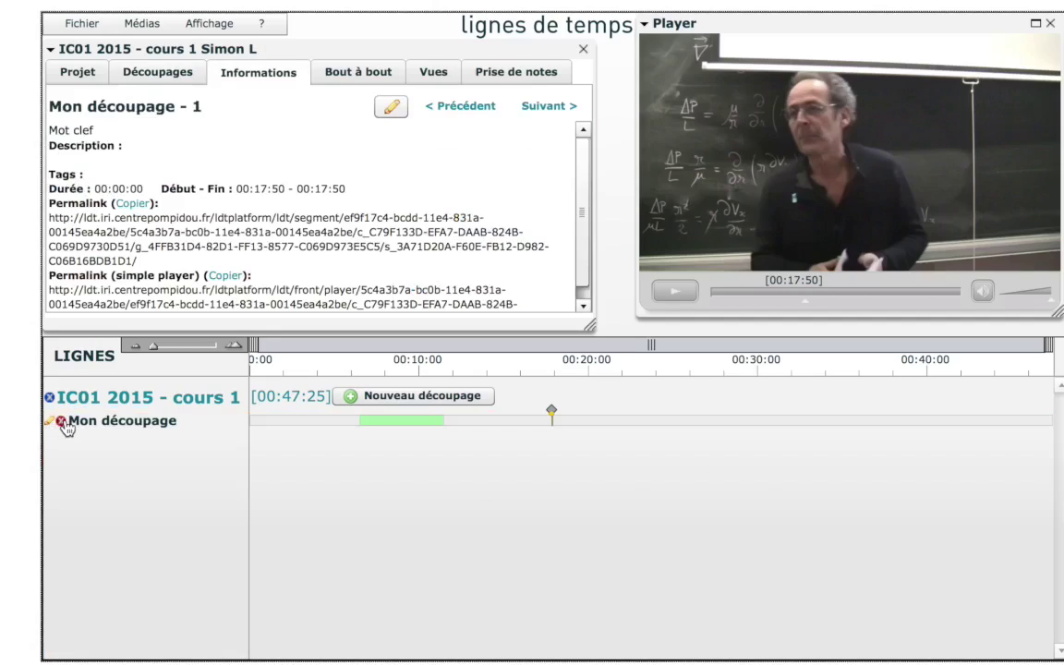
{"action": "left_click", "coordinate": [116, 426]}
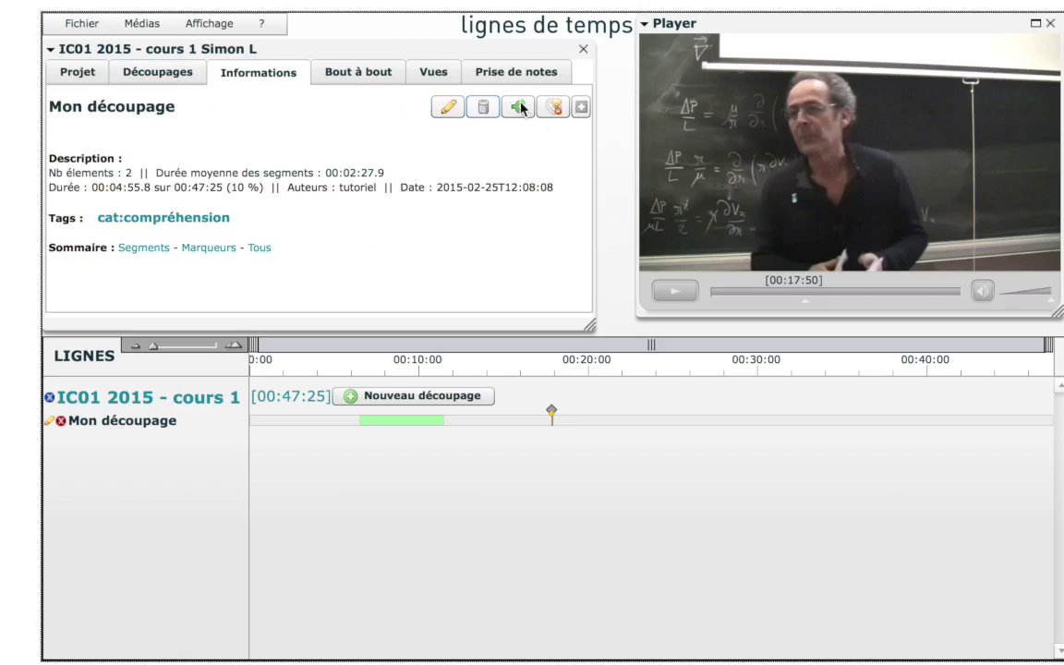
Delete the Mon découpage cutting with Oui, then try Nouveau découpage and close it
{"action": "left_click", "coordinate": [483, 108]}
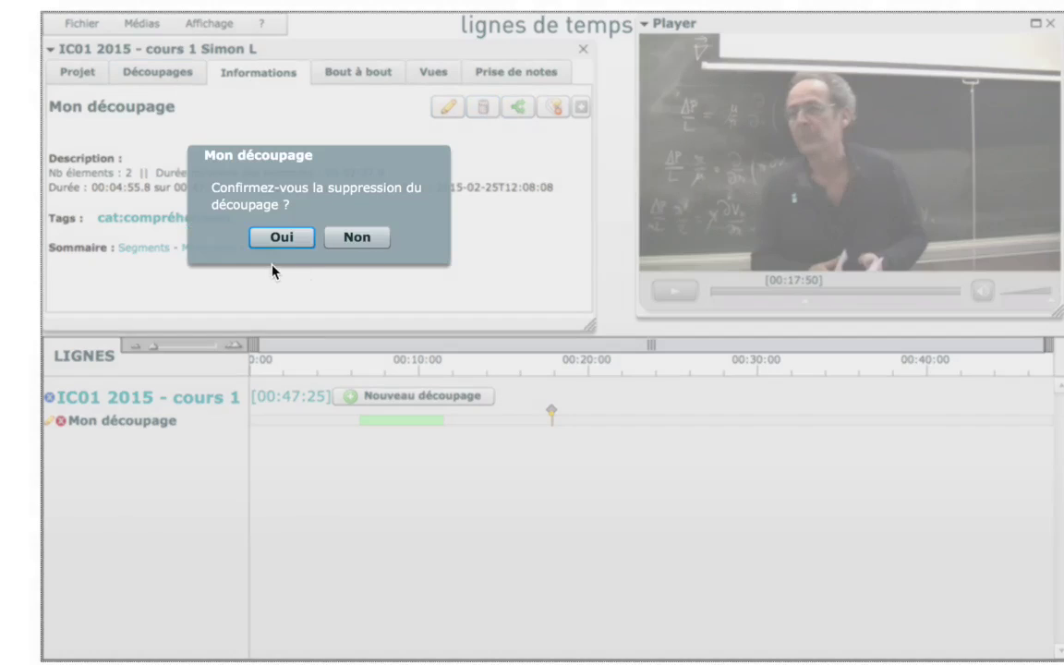
{"action": "left_click", "coordinate": [281, 235]}
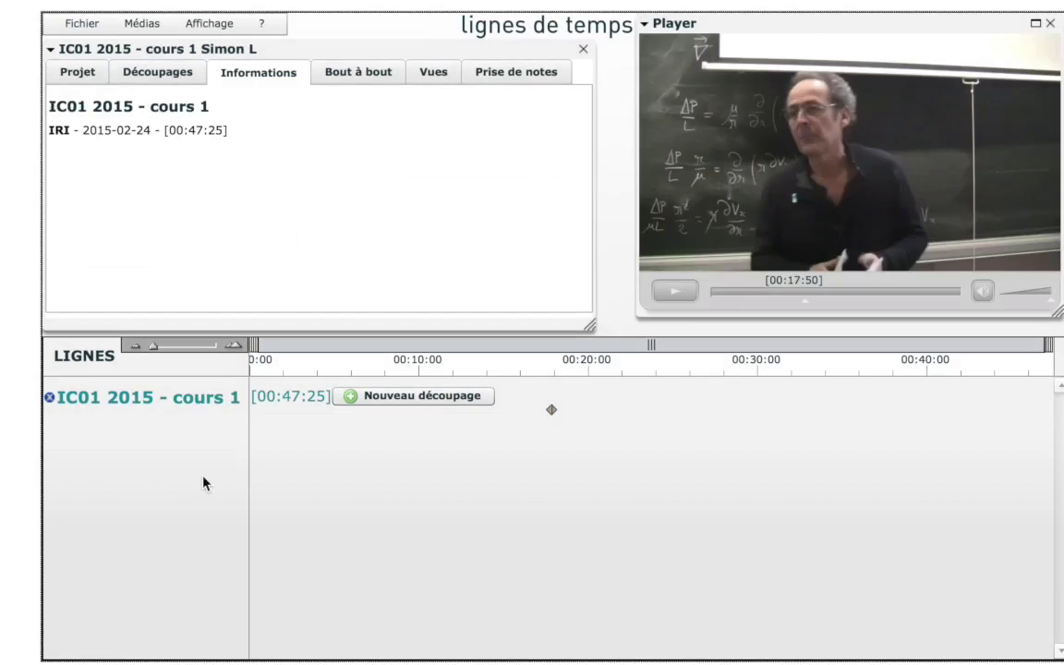
{"action": "left_click", "coordinate": [155, 70]}
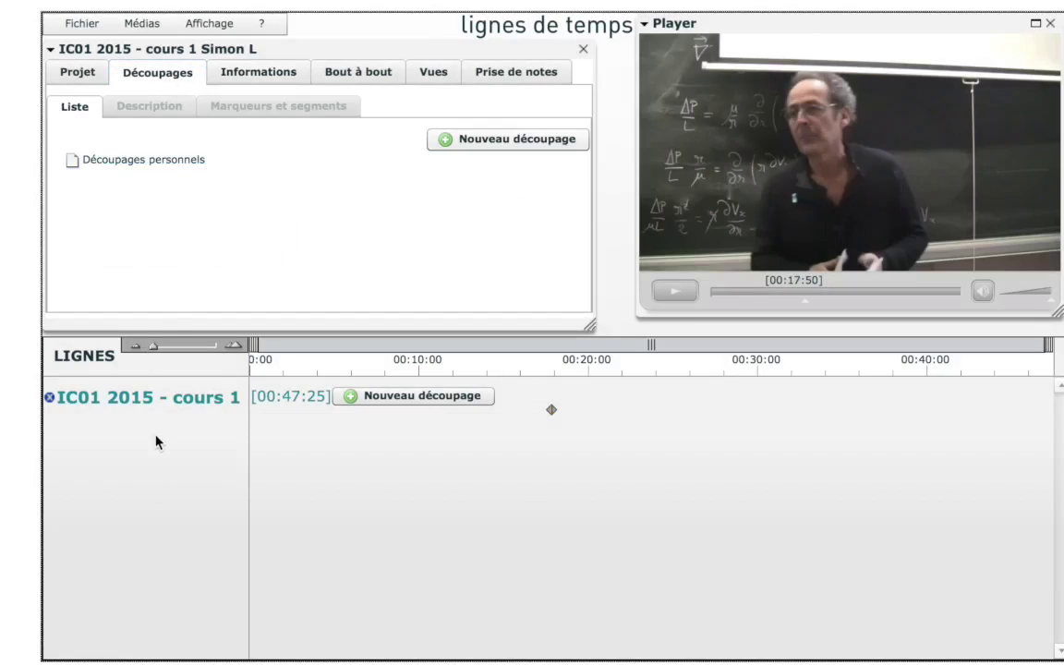
{"action": "left_click", "coordinate": [368, 398]}
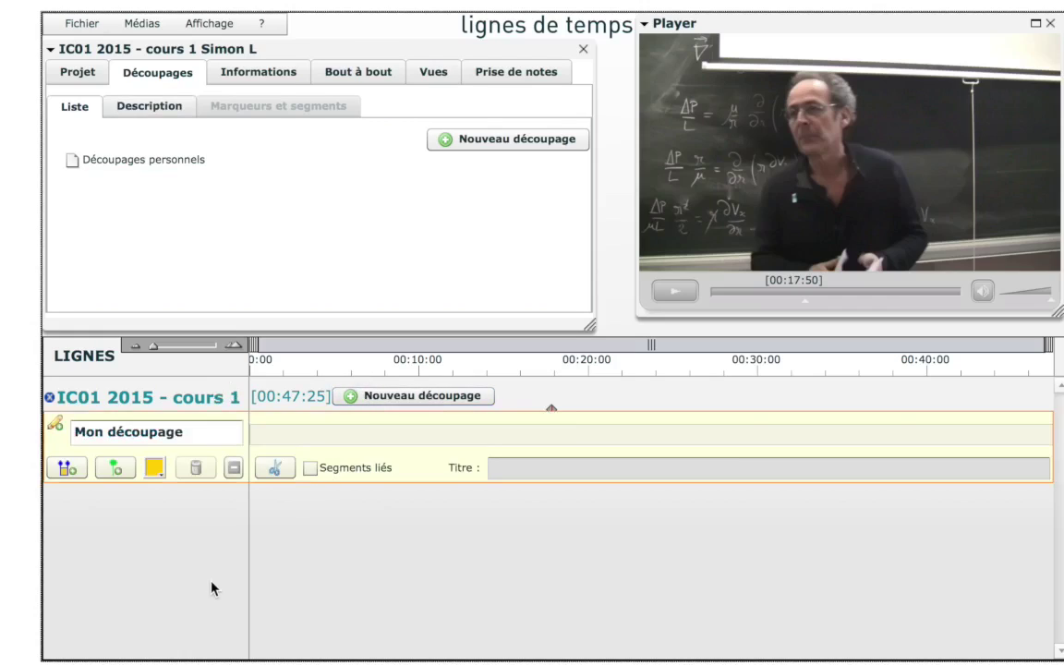
{"action": "left_click", "coordinate": [56, 425]}
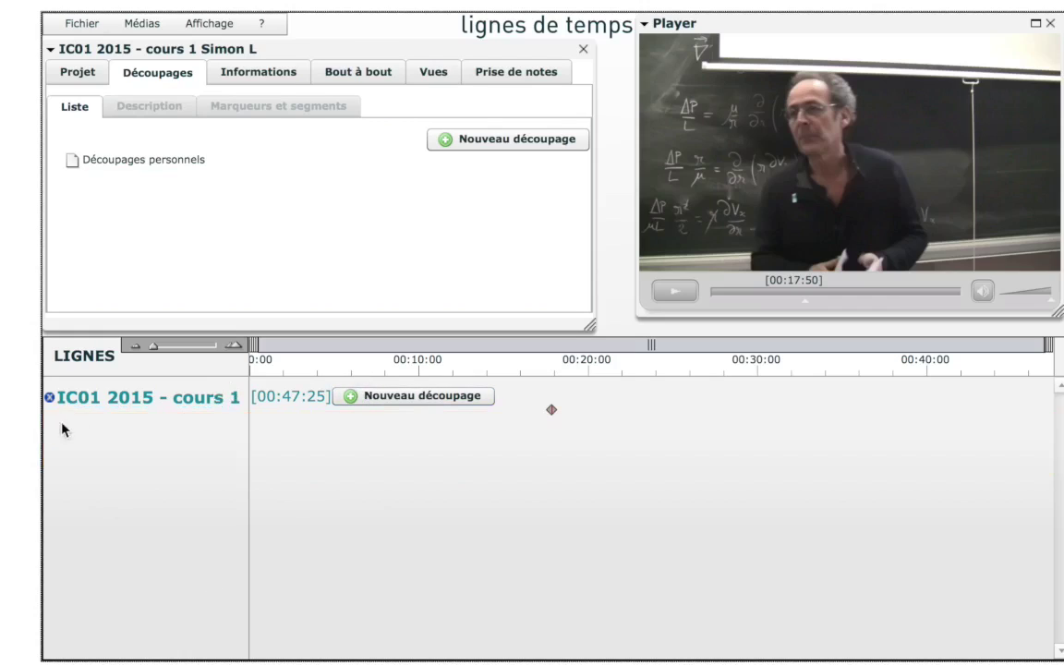
Create a new cutting with a yellow segment spanning 00:08:09 to 00:16:40
{"action": "left_click", "coordinate": [398, 399]}
{"action": "left_click", "coordinate": [387, 443]}
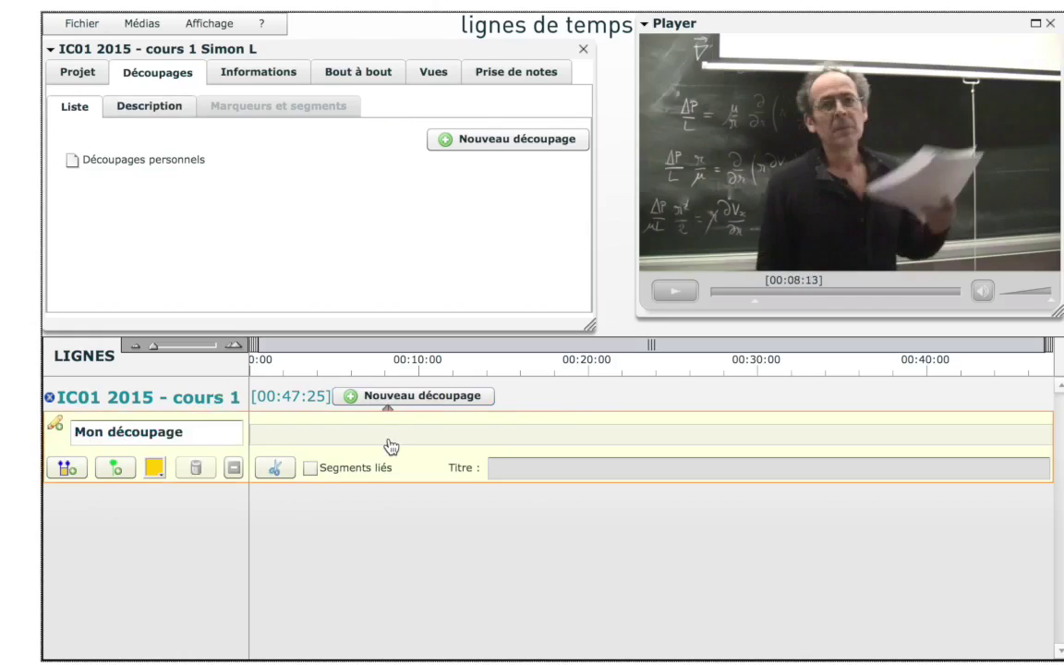
{"action": "left_click", "coordinate": [67, 470]}
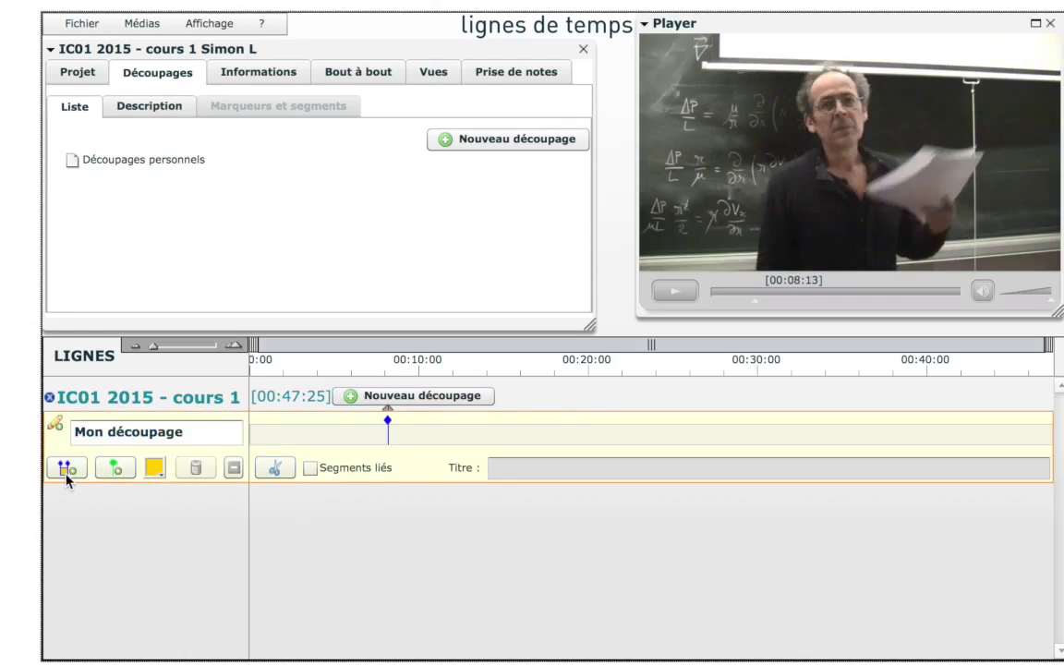
{"action": "left_click", "coordinate": [533, 364]}
{"action": "left_click", "coordinate": [54, 423]}
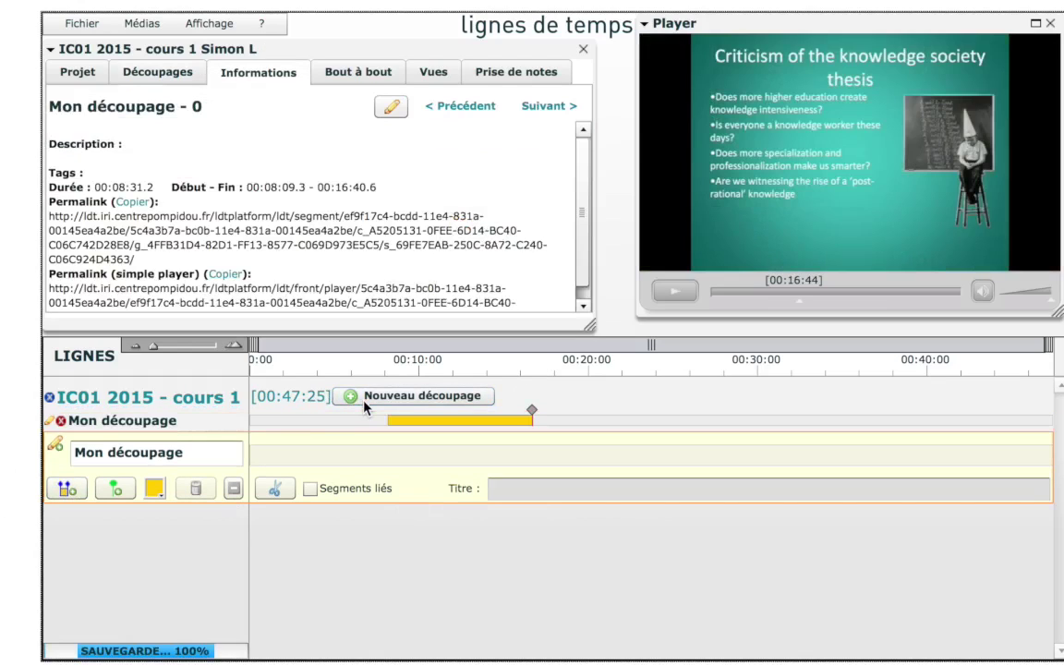
{"action": "left_click", "coordinate": [427, 430]}
{"action": "left_click_drag", "start_coordinate": [428, 430], "coordinate": [456, 468]}
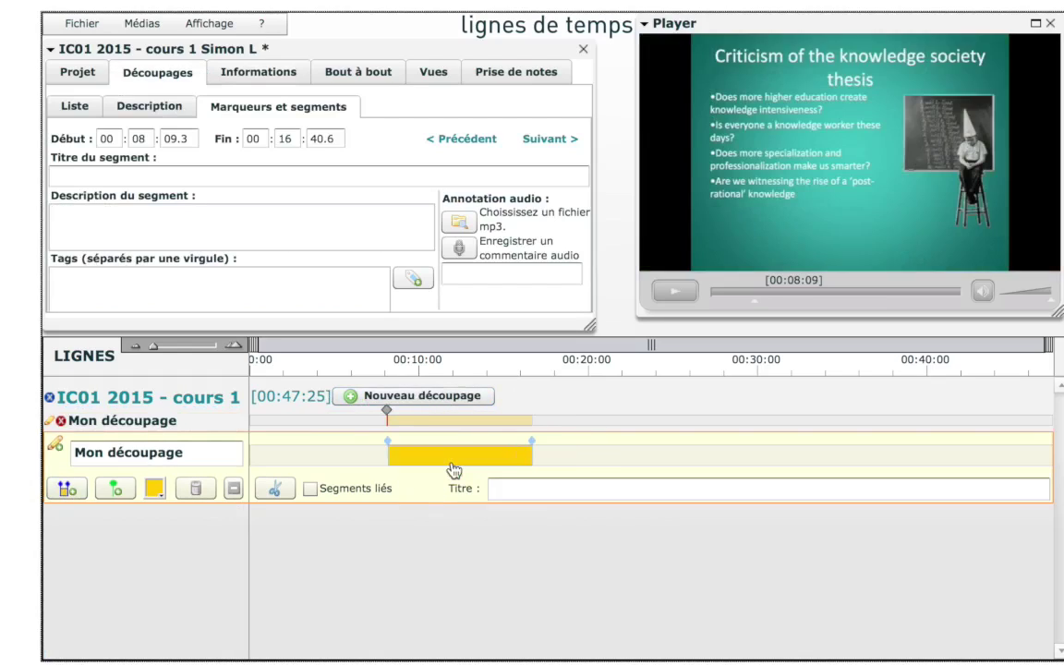
Close edit mode and save with Fichier > Enregistrer le projet
{"action": "left_click", "coordinate": [52, 443]}
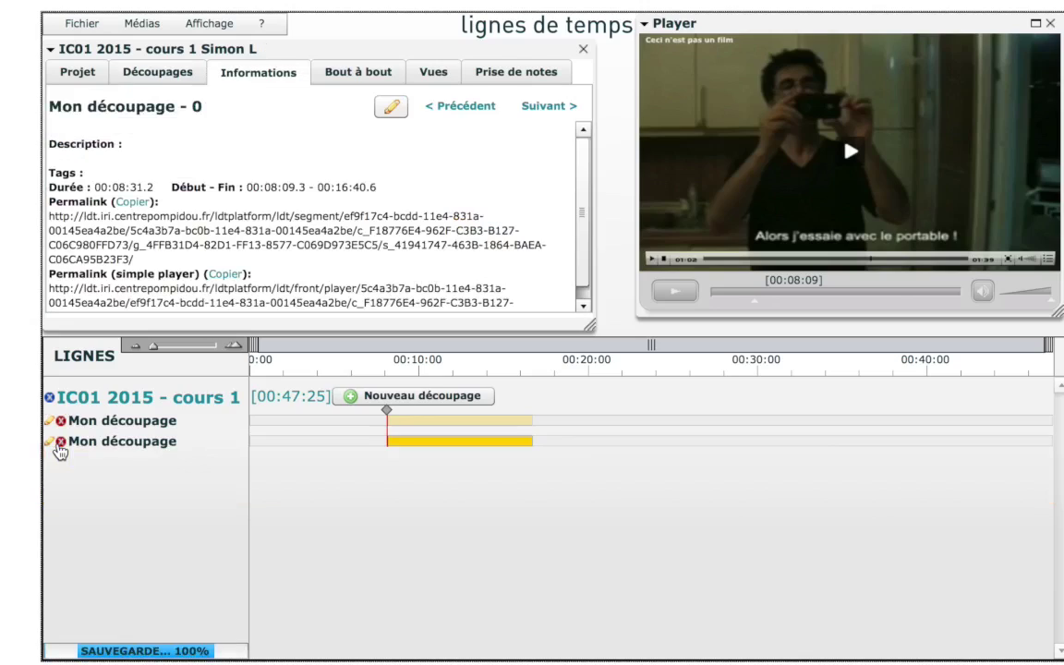
{"action": "left_click", "coordinate": [80, 24]}
{"action": "left_click", "coordinate": [96, 49]}
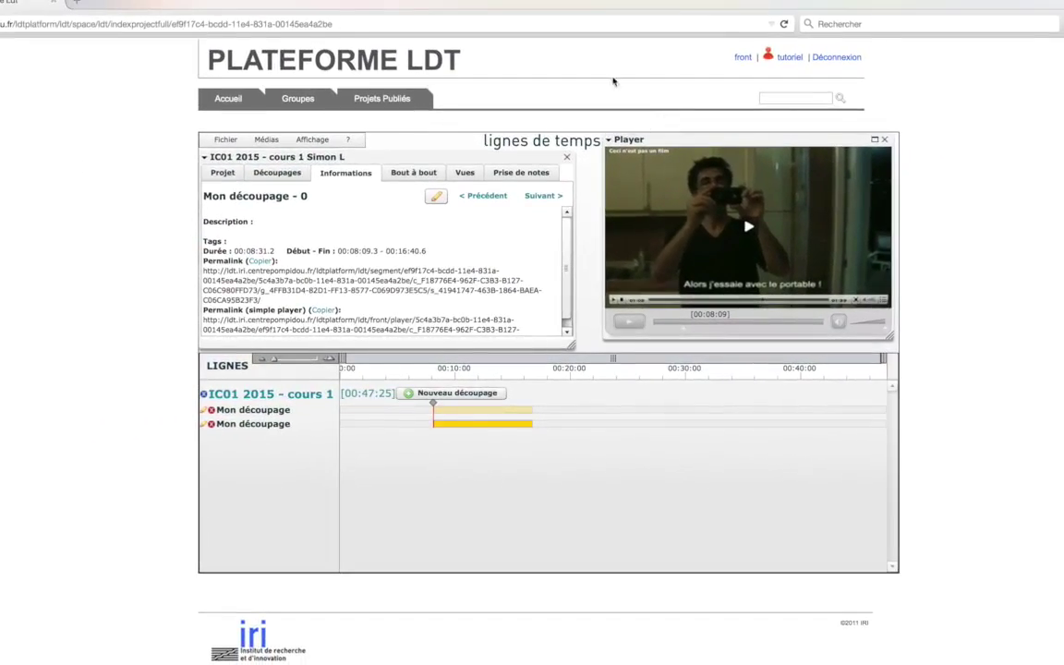
Return to the Plateforme LDT home page and publish the IC01 2015 - cours 1 project
{"action": "left_click", "coordinate": [418, 57]}
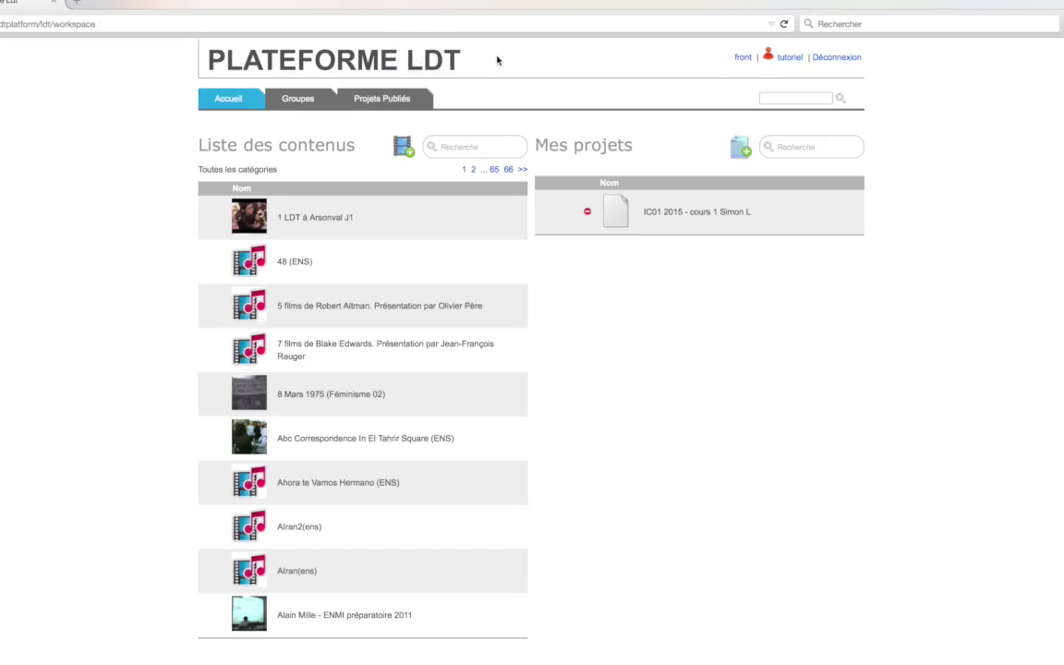
{"action": "mouse_move", "coordinate": [588, 217]}
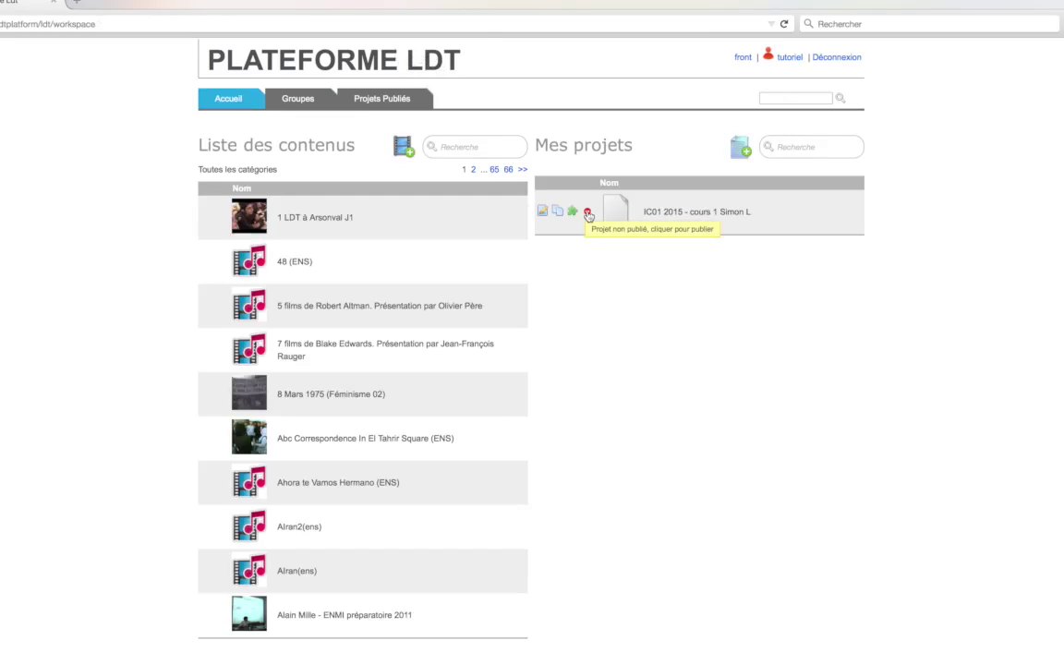
{"action": "left_click", "coordinate": [588, 215]}
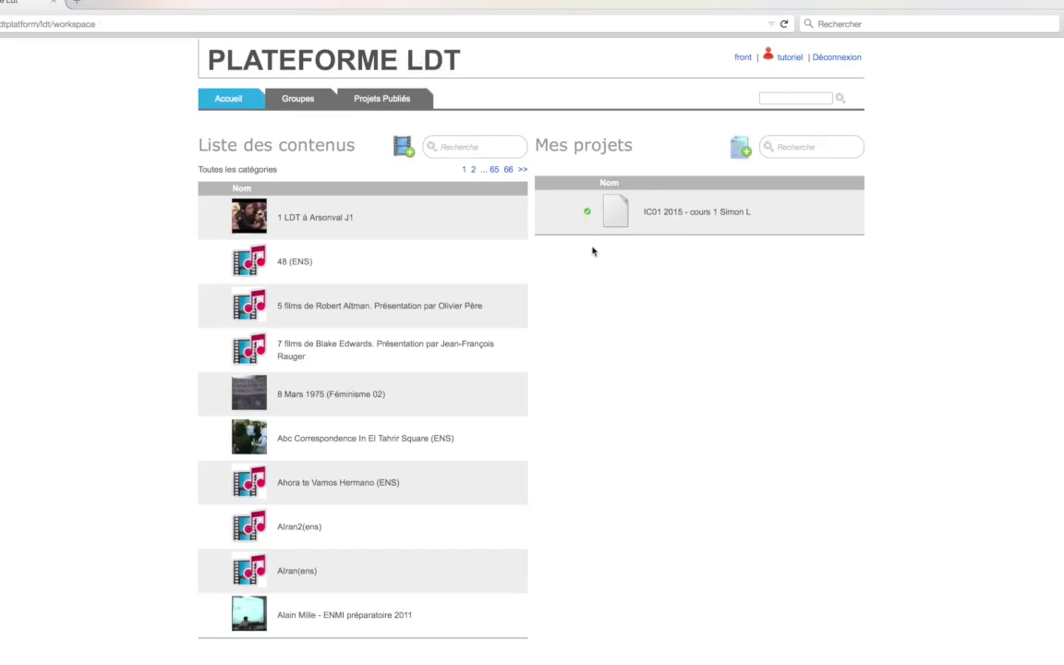
Unpublish the IC01 2015 project and reopen it in Lignes de temps
{"action": "mouse_move", "coordinate": [591, 215]}
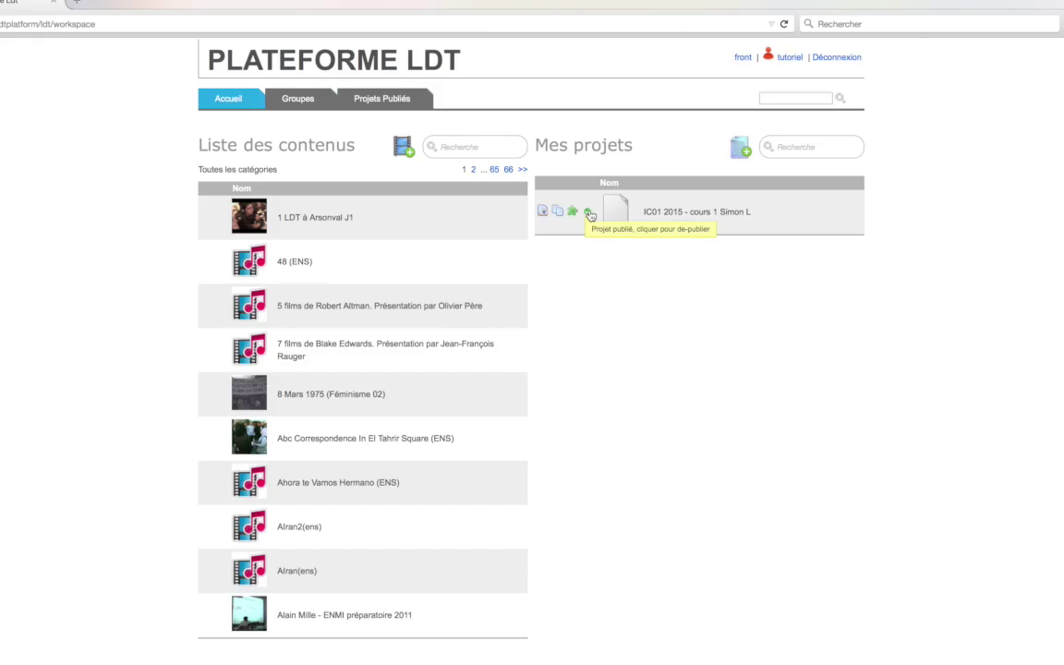
{"action": "left_click", "coordinate": [589, 215]}
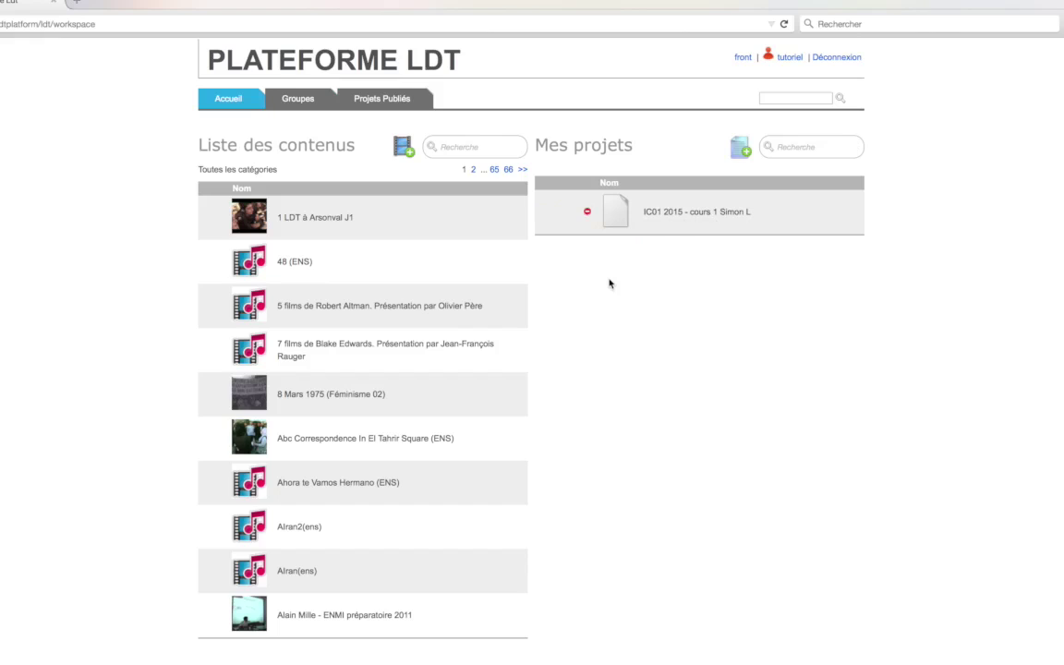
{"action": "left_click", "coordinate": [544, 212]}
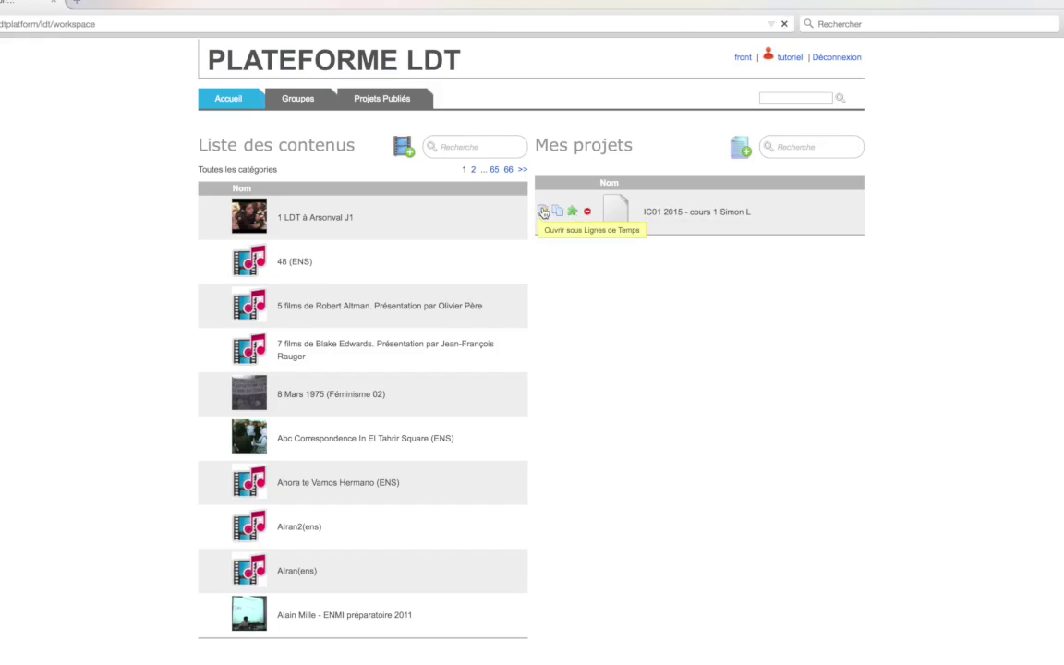